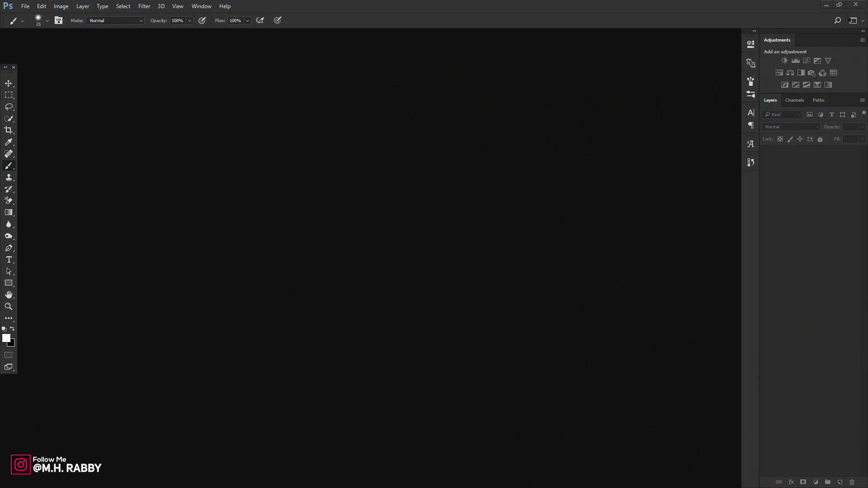
- Open the hair photo, unlock its Background as Layer 0, and duplicate it as Layer 0 copy
{"action": "left_click_drag", "start_coordinate": [422, 207], "coordinate": [405, 234]}
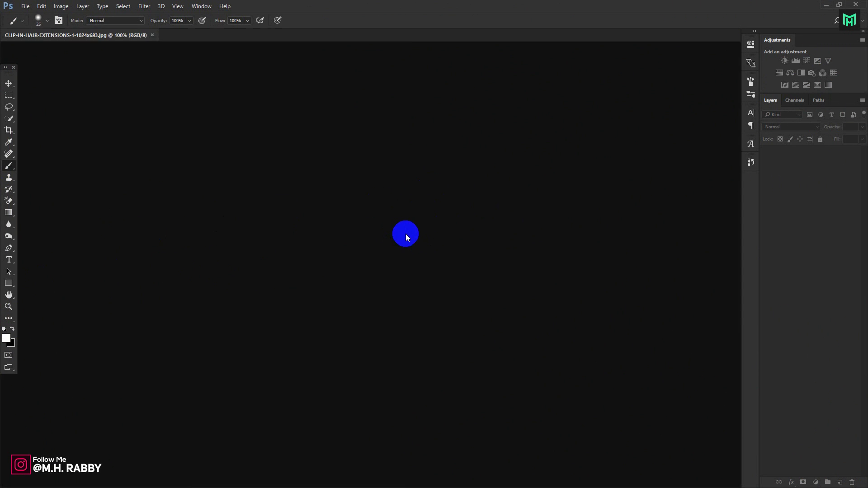
{"action": "scroll", "coordinate": [405, 235], "scroll_direction": "up", "scroll_amount": 1}
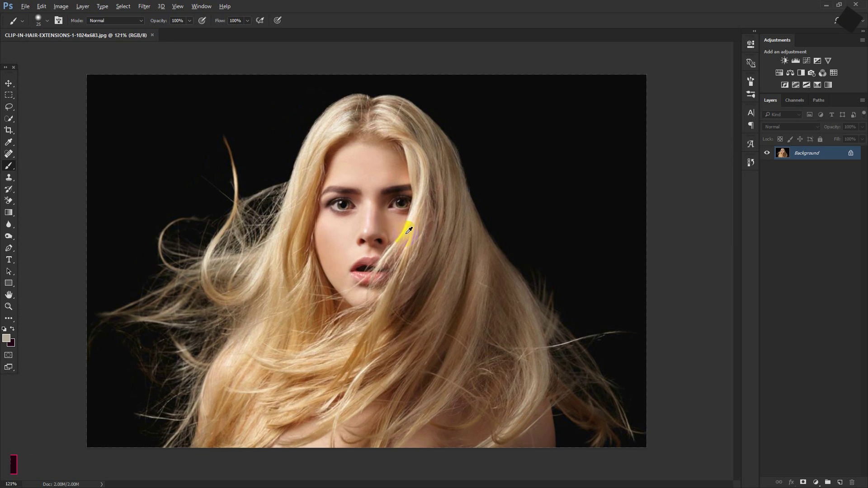
{"action": "scroll", "coordinate": [406, 233], "scroll_direction": "up", "scroll_amount": 1}
{"action": "scroll", "coordinate": [407, 232], "scroll_direction": "up", "scroll_amount": 2}
{"action": "scroll", "coordinate": [409, 231], "scroll_direction": "up", "scroll_amount": 1}
{"action": "scroll", "coordinate": [409, 231], "scroll_direction": "down", "scroll_amount": 2}
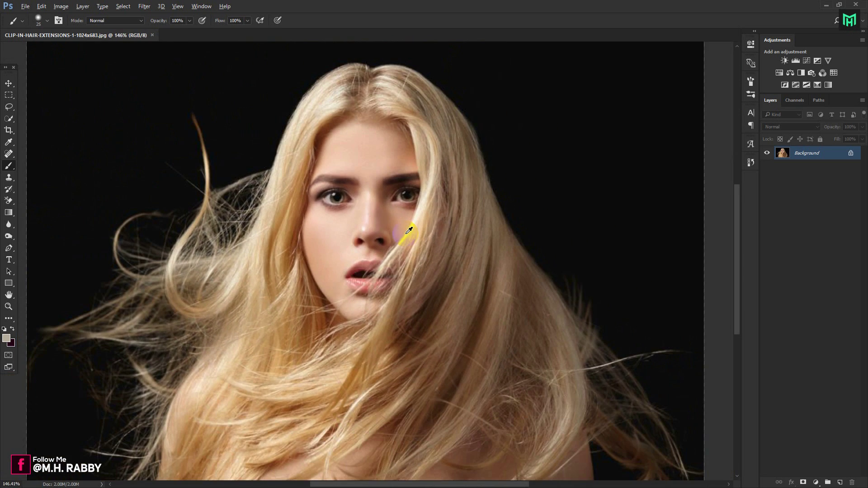
{"action": "scroll", "coordinate": [160, 282], "scroll_direction": "up", "scroll_amount": 2}
{"action": "scroll", "coordinate": [177, 292], "scroll_direction": "down", "scroll_amount": 1}
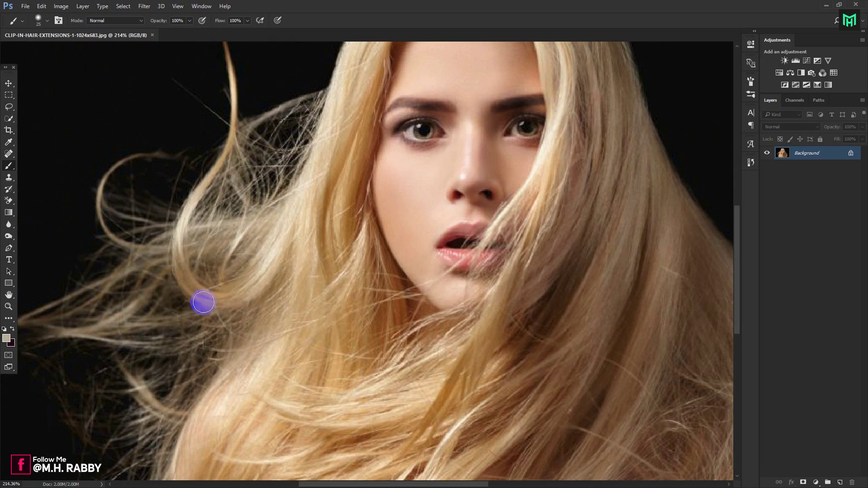
{"action": "scroll", "coordinate": [335, 302], "scroll_direction": "down", "scroll_amount": 1}
{"action": "scroll", "coordinate": [335, 304], "scroll_direction": "down", "scroll_amount": 1}
{"action": "scroll", "coordinate": [420, 257], "scroll_direction": "down", "scroll_amount": 1}
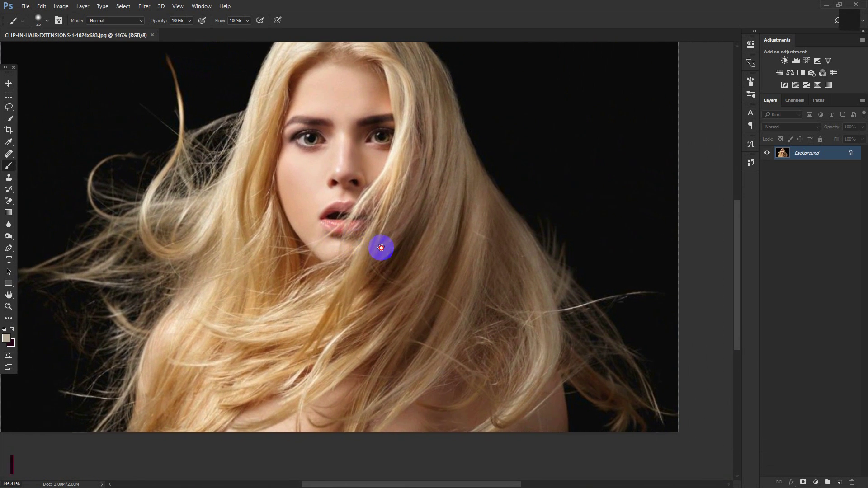
{"action": "scroll", "coordinate": [382, 246], "scroll_direction": "down", "scroll_amount": 2}
{"action": "scroll", "coordinate": [380, 246], "scroll_direction": "up", "scroll_amount": 2}
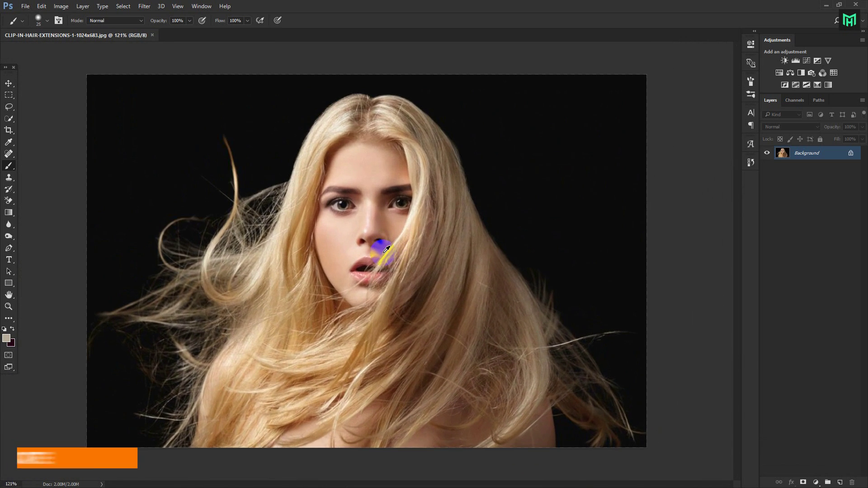
{"action": "left_click", "coordinate": [851, 152]}
{"action": "left_click_drag", "start_coordinate": [847, 155], "coordinate": [841, 482]}
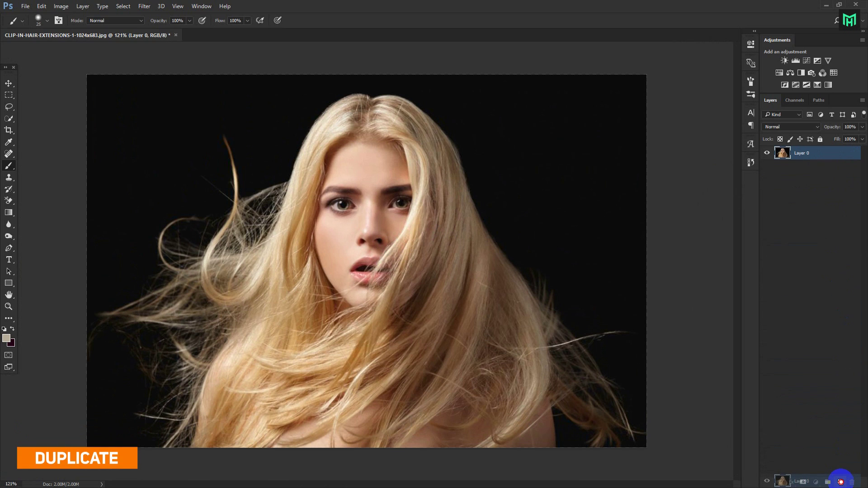
{"action": "left_click_drag", "start_coordinate": [840, 482], "coordinate": [841, 483]}
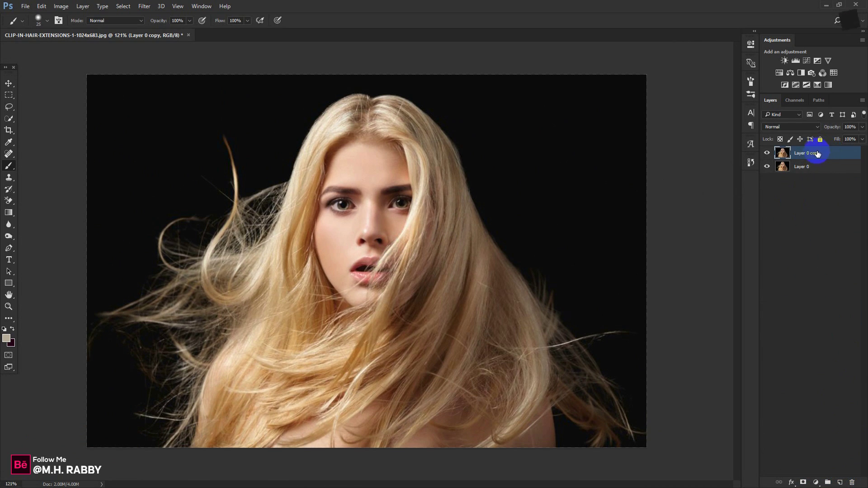
- Add a dark red (#4a0a1b) Solid Color fill layer above Layer 0, then select Layer 0 copy
{"action": "left_click", "coordinate": [807, 165]}
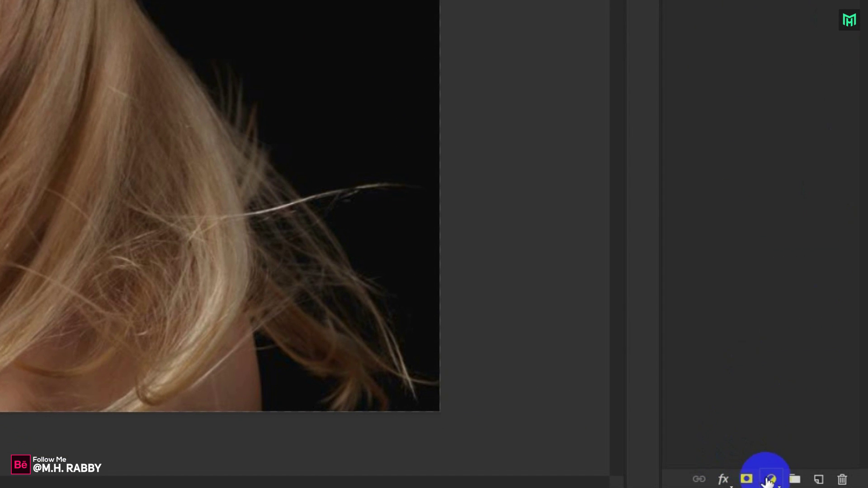
{"action": "left_click", "coordinate": [770, 480]}
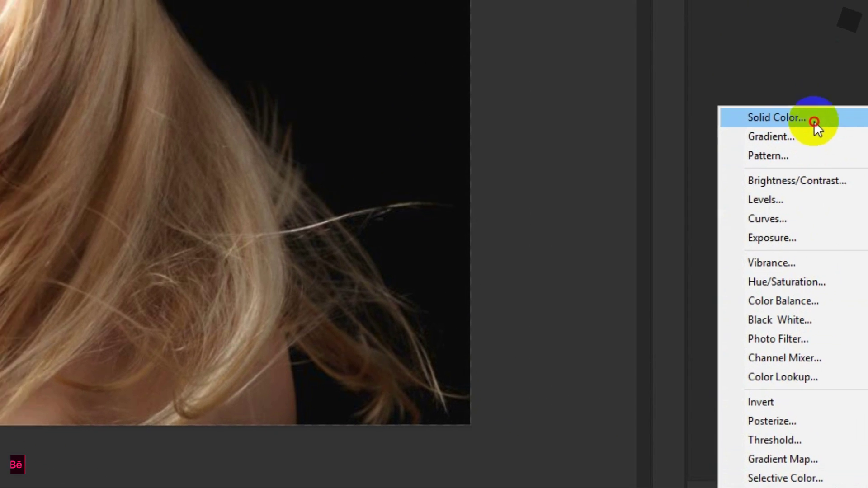
{"action": "left_click", "coordinate": [814, 124]}
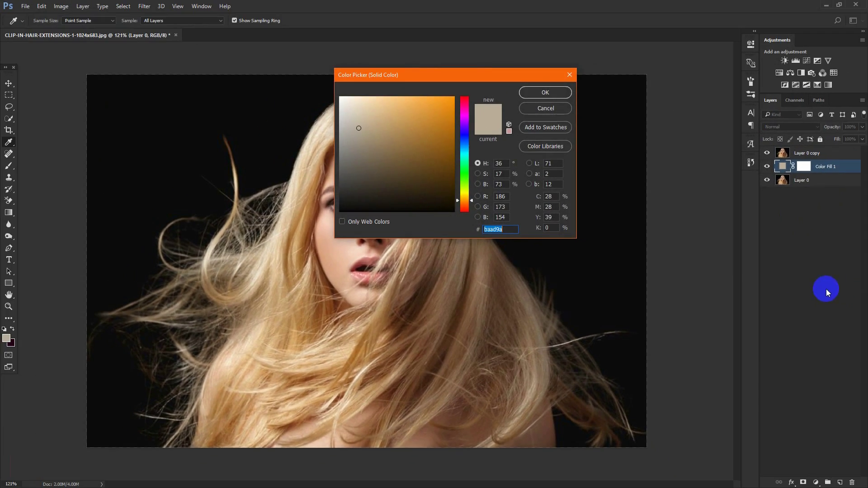
{"action": "left_click", "coordinate": [369, 144]}
{"action": "left_click_drag", "start_coordinate": [437, 121], "coordinate": [442, 109]}
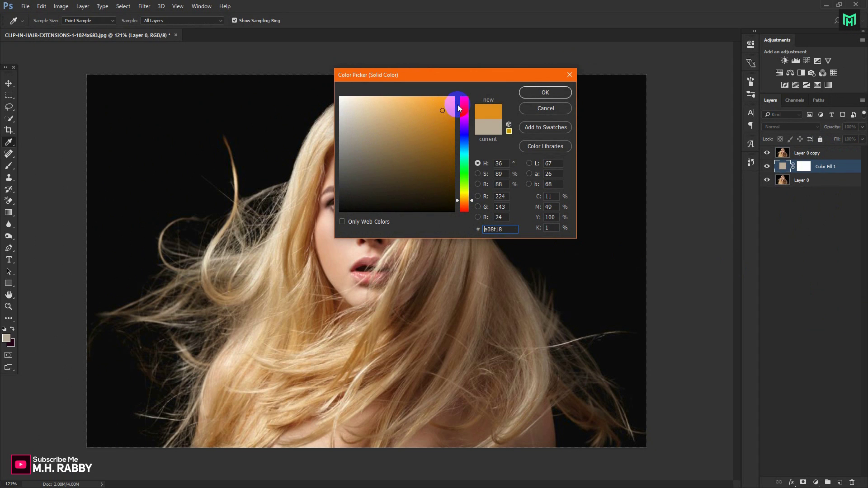
{"action": "left_click", "coordinate": [463, 103]}
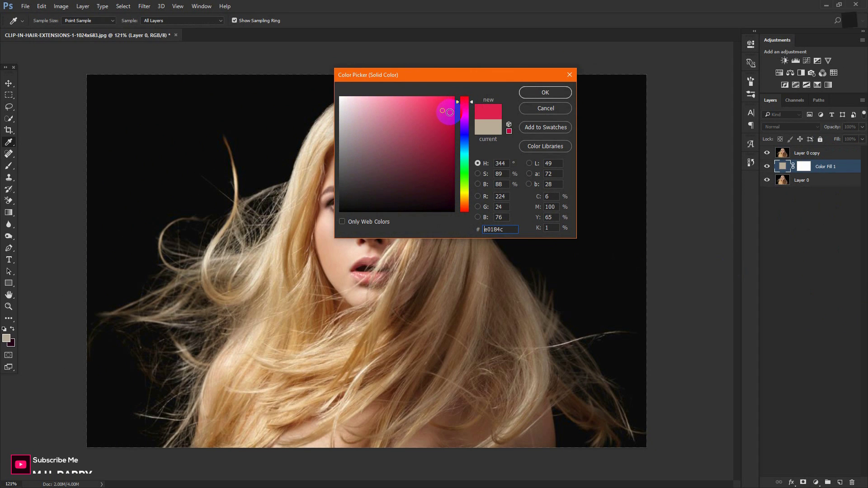
{"action": "left_click_drag", "start_coordinate": [442, 113], "coordinate": [439, 178]}
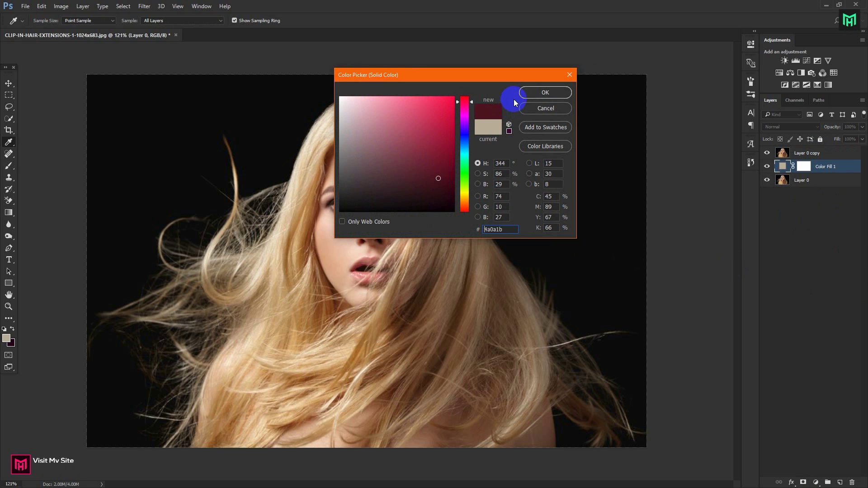
{"action": "left_click", "coordinate": [541, 96]}
{"action": "left_click", "coordinate": [767, 164]}
{"action": "left_click", "coordinate": [782, 153]}
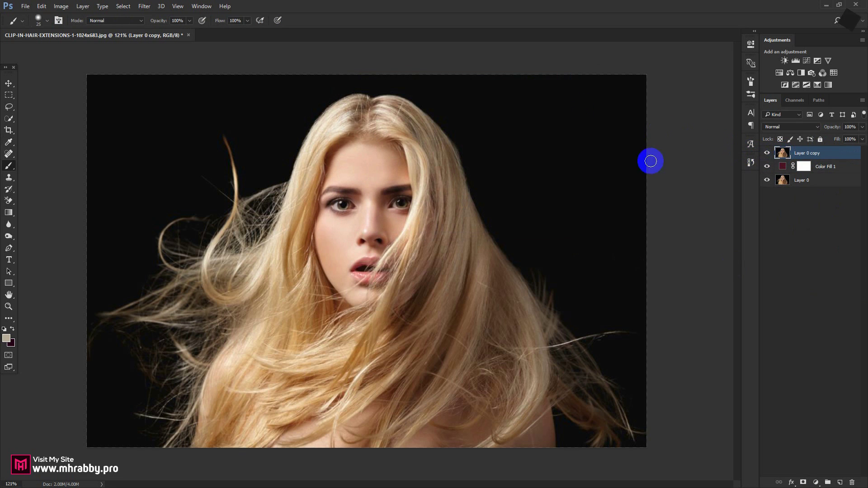
- Brush the Quick Selection Tool over the face and hair, trimming background off the right edge
{"action": "left_click", "coordinate": [10, 119]}
{"action": "left_click_drag", "start_coordinate": [12, 124], "coordinate": [44, 125]}
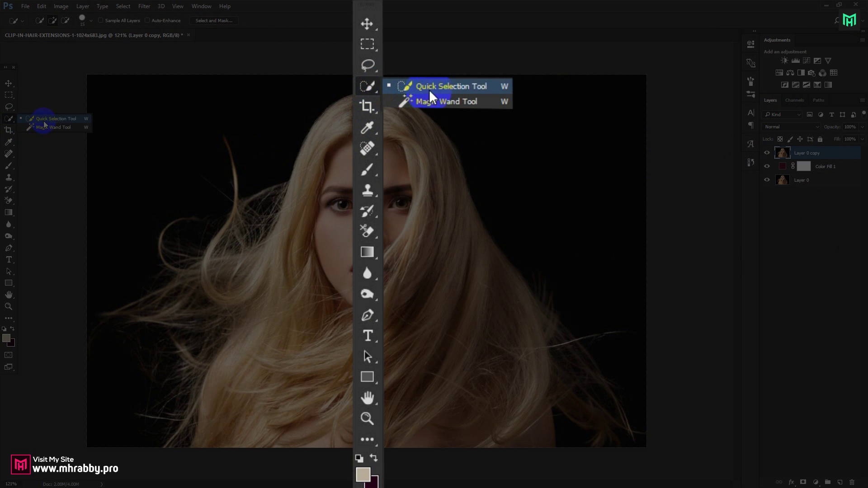
{"action": "left_click", "coordinate": [66, 119]}
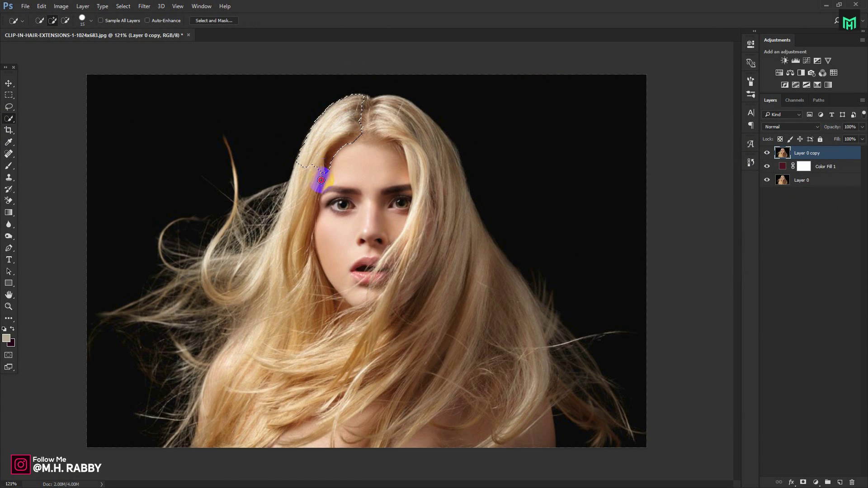
{"action": "left_click_drag", "start_coordinate": [321, 180], "coordinate": [256, 438]}
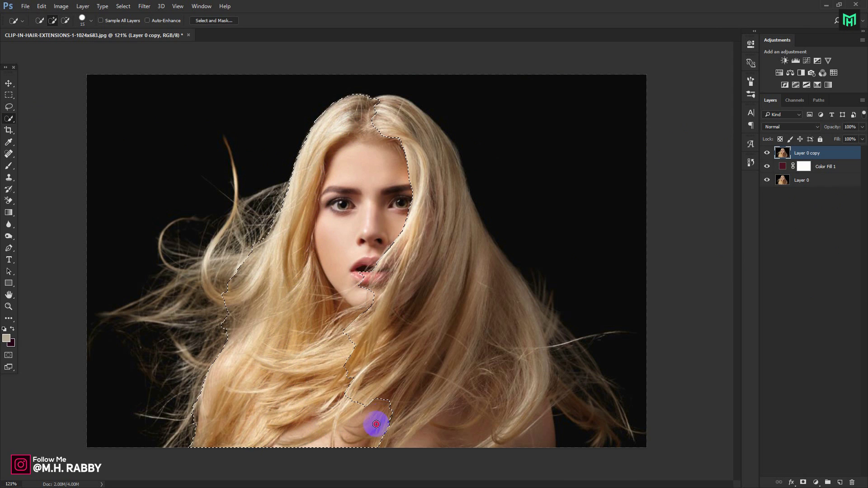
{"action": "mouse_move", "coordinate": [377, 425]}
{"action": "left_mouse_down"}
{"action": "mouse_move", "coordinate": [430, 366]}
{"action": "mouse_move", "coordinate": [472, 423]}
{"action": "mouse_move", "coordinate": [506, 362]}
{"action": "mouse_move", "coordinate": [526, 447]}
{"action": "left_mouse_up"}
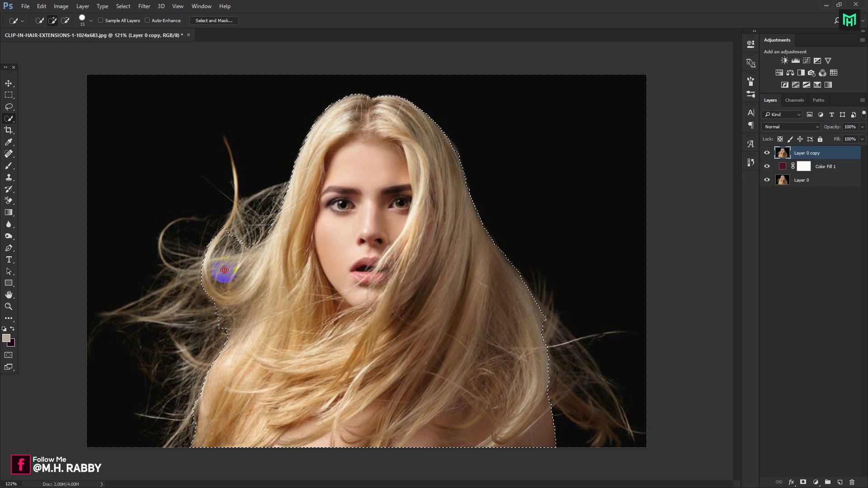
{"action": "mouse_move", "coordinate": [224, 269]}
{"action": "left_mouse_down"}
{"action": "mouse_move", "coordinate": [226, 281]}
{"action": "mouse_move", "coordinate": [226, 237]}
{"action": "mouse_move", "coordinate": [201, 278]}
{"action": "mouse_move", "coordinate": [161, 442]}
{"action": "mouse_move", "coordinate": [186, 407]}
{"action": "left_mouse_up"}
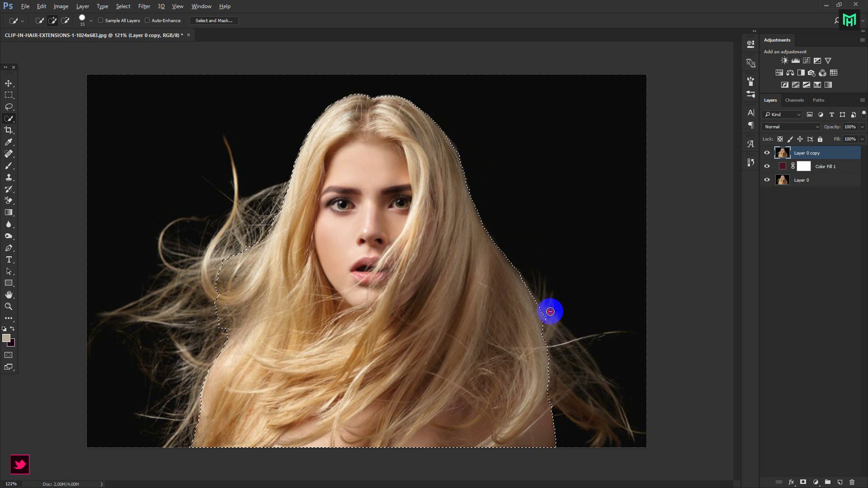
{"action": "left_click_drag", "start_coordinate": [545, 316], "coordinate": [547, 304]}
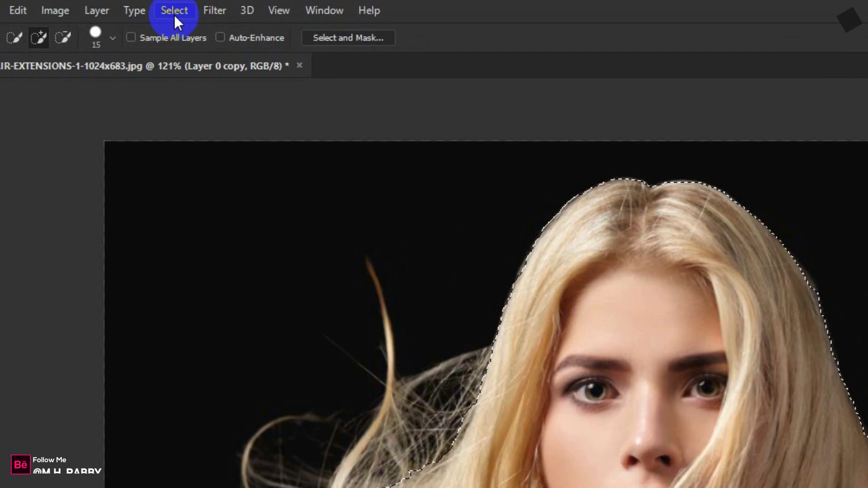
- Open Refine Edge (Select and Mask) for the hair selection from the Select menu
{"action": "left_click", "coordinate": [123, 7]}
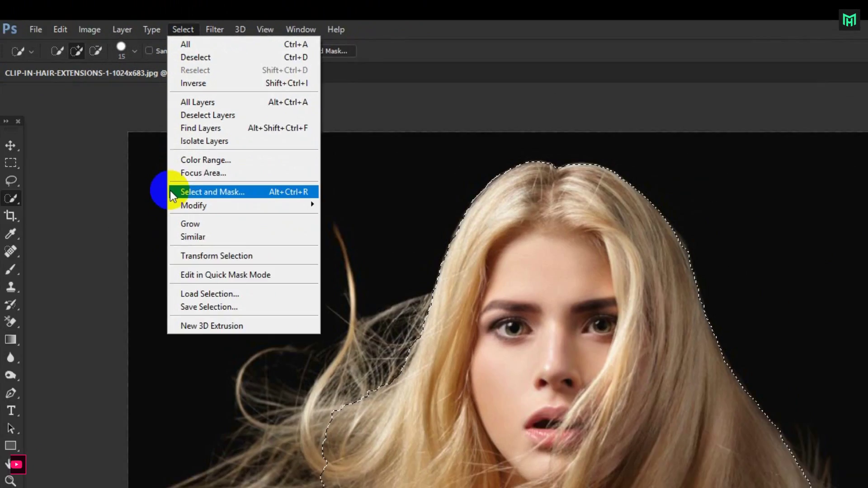
{"action": "left_click", "coordinate": [170, 191]}
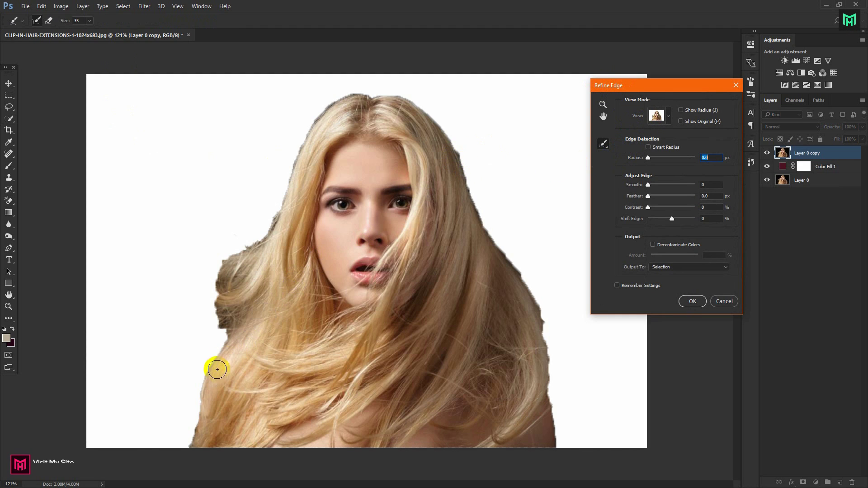
- Paint the Refine Radius brush around the whole hair outline, covering loose left and right strands
{"action": "mouse_move", "coordinate": [217, 368]}
{"action": "left_mouse_down"}
{"action": "mouse_move", "coordinate": [183, 436]}
{"action": "mouse_move", "coordinate": [201, 411]}
{"action": "mouse_move", "coordinate": [174, 435]}
{"action": "mouse_move", "coordinate": [194, 359]}
{"action": "mouse_move", "coordinate": [159, 382]}
{"action": "mouse_move", "coordinate": [156, 364]}
{"action": "mouse_move", "coordinate": [207, 359]}
{"action": "mouse_move", "coordinate": [217, 319]}
{"action": "mouse_move", "coordinate": [166, 335]}
{"action": "mouse_move", "coordinate": [136, 368]}
{"action": "mouse_move", "coordinate": [140, 304]}
{"action": "mouse_move", "coordinate": [99, 315]}
{"action": "mouse_move", "coordinate": [151, 292]}
{"action": "mouse_move", "coordinate": [167, 324]}
{"action": "mouse_move", "coordinate": [199, 316]}
{"action": "mouse_move", "coordinate": [205, 277]}
{"action": "mouse_move", "coordinate": [184, 257]}
{"action": "mouse_move", "coordinate": [160, 262]}
{"action": "mouse_move", "coordinate": [174, 217]}
{"action": "mouse_move", "coordinate": [190, 233]}
{"action": "mouse_move", "coordinate": [167, 242]}
{"action": "mouse_move", "coordinate": [234, 248]}
{"action": "left_mouse_up"}
{"action": "mouse_move", "coordinate": [235, 219]}
{"action": "left_mouse_down"}
{"action": "mouse_move", "coordinate": [223, 130]}
{"action": "mouse_move", "coordinate": [232, 198]}
{"action": "mouse_move", "coordinate": [244, 216]}
{"action": "left_mouse_up"}
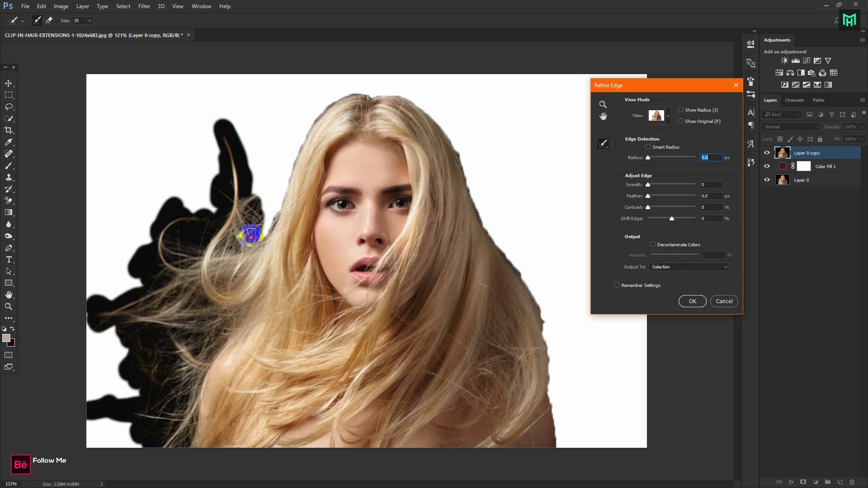
{"action": "left_click_drag", "start_coordinate": [238, 246], "coordinate": [265, 217]}
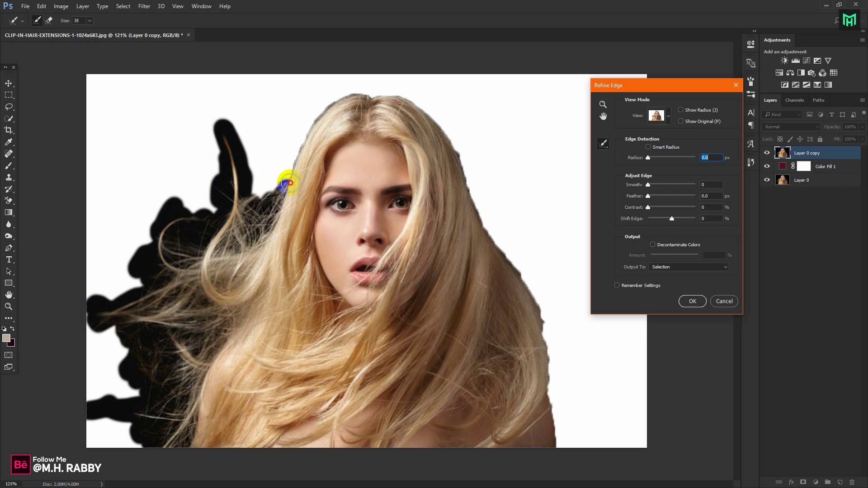
{"action": "left_click_drag", "start_coordinate": [264, 177], "coordinate": [321, 113]}
{"action": "mouse_move", "coordinate": [372, 94]}
{"action": "left_mouse_down"}
{"action": "mouse_move", "coordinate": [416, 97]}
{"action": "mouse_move", "coordinate": [459, 140]}
{"action": "mouse_move", "coordinate": [504, 258]}
{"action": "mouse_move", "coordinate": [547, 325]}
{"action": "mouse_move", "coordinate": [563, 430]}
{"action": "mouse_move", "coordinate": [534, 277]}
{"action": "mouse_move", "coordinate": [564, 345]}
{"action": "mouse_move", "coordinate": [523, 262]}
{"action": "mouse_move", "coordinate": [556, 311]}
{"action": "mouse_move", "coordinate": [556, 302]}
{"action": "mouse_move", "coordinate": [564, 336]}
{"action": "mouse_move", "coordinate": [594, 345]}
{"action": "mouse_move", "coordinate": [592, 327]}
{"action": "mouse_move", "coordinate": [610, 343]}
{"action": "mouse_move", "coordinate": [597, 368]}
{"action": "mouse_move", "coordinate": [626, 414]}
{"action": "mouse_move", "coordinate": [631, 449]}
{"action": "mouse_move", "coordinate": [651, 436]}
{"action": "mouse_move", "coordinate": [585, 360]}
{"action": "mouse_move", "coordinate": [573, 411]}
{"action": "mouse_move", "coordinate": [594, 442]}
{"action": "mouse_move", "coordinate": [591, 430]}
{"action": "mouse_move", "coordinate": [577, 435]}
{"action": "mouse_move", "coordinate": [630, 436]}
{"action": "left_mouse_up"}
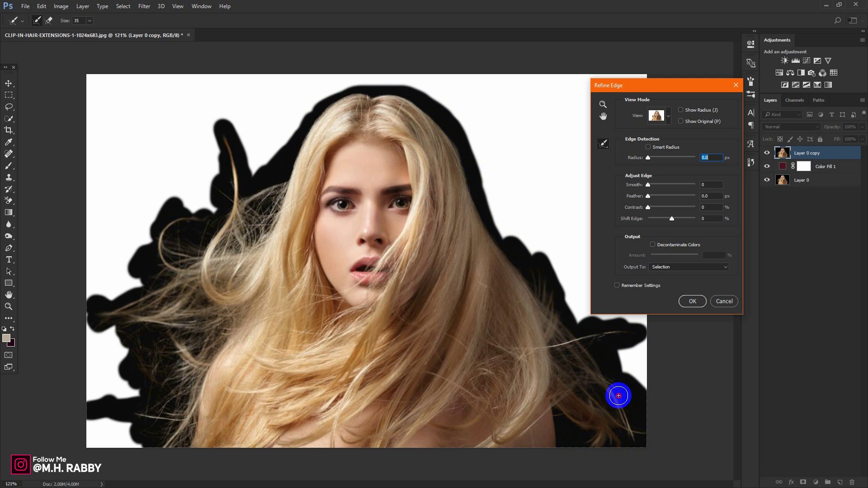
{"action": "left_click_drag", "start_coordinate": [609, 390], "coordinate": [604, 395]}
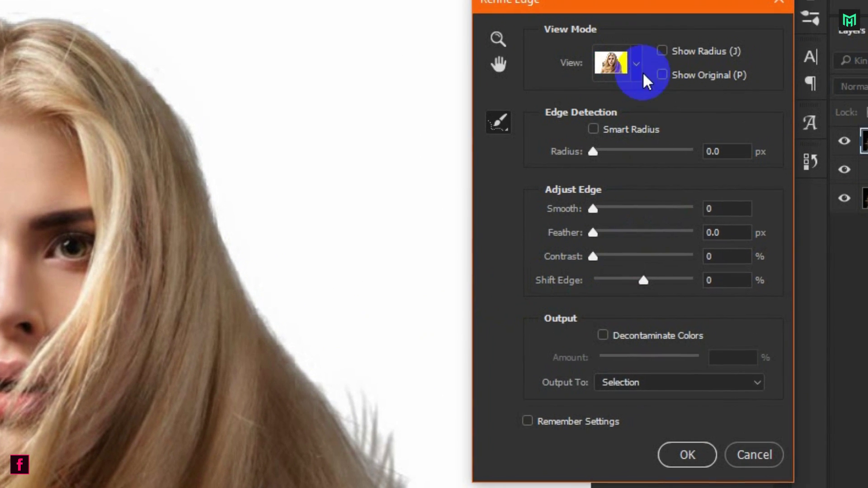
- Output the refined selection as a new layer with a layer mask, Layer 0 copy 2
{"action": "left_click", "coordinate": [609, 388]}
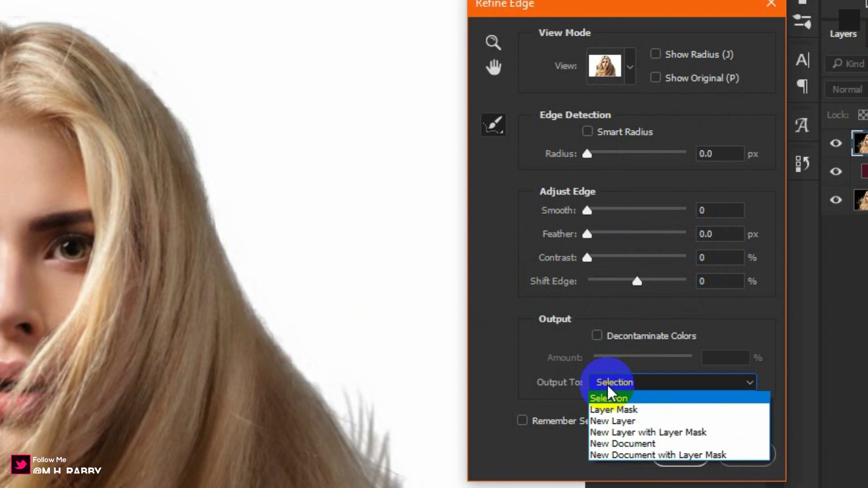
{"action": "left_click", "coordinate": [676, 432]}
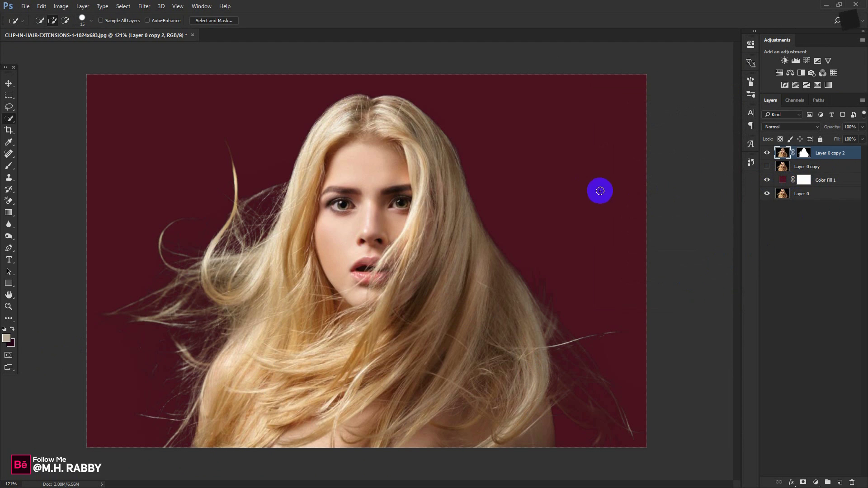
- Recolour the Color Fill 1 background to greyish mauve #605155 and select the cutout layer
{"action": "double_click", "coordinate": [783, 180]}
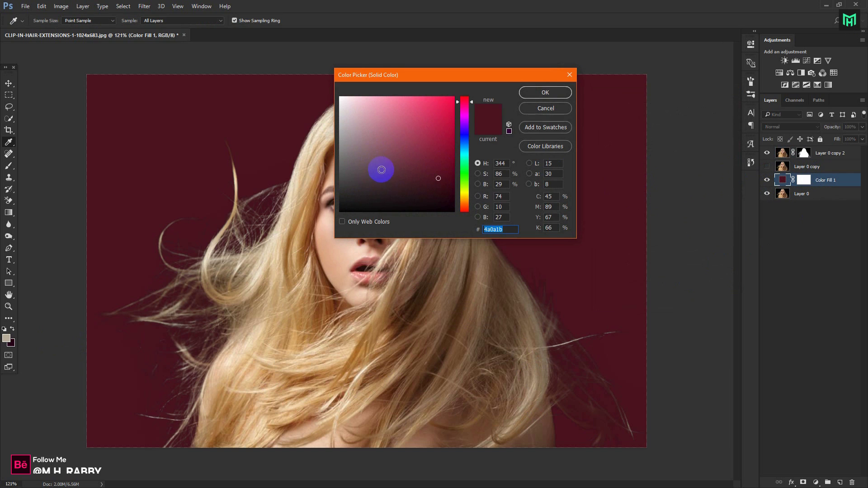
{"action": "left_click_drag", "start_coordinate": [381, 170], "coordinate": [357, 169]}
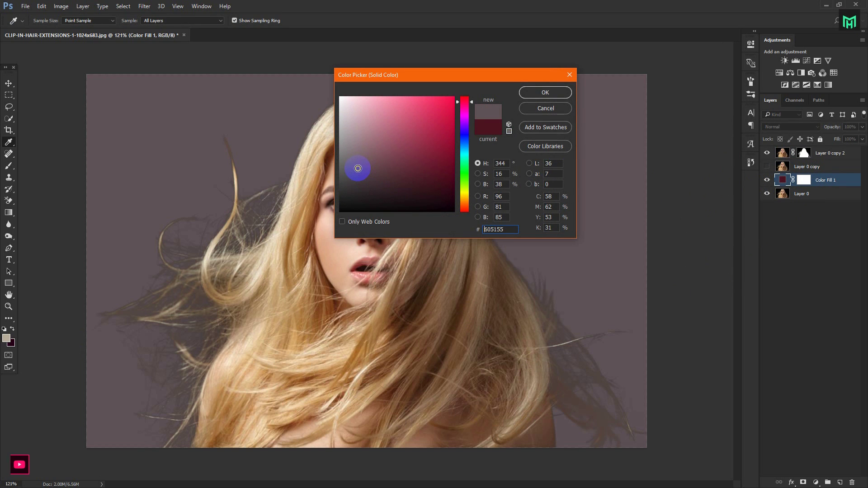
{"action": "left_click", "coordinate": [544, 93]}
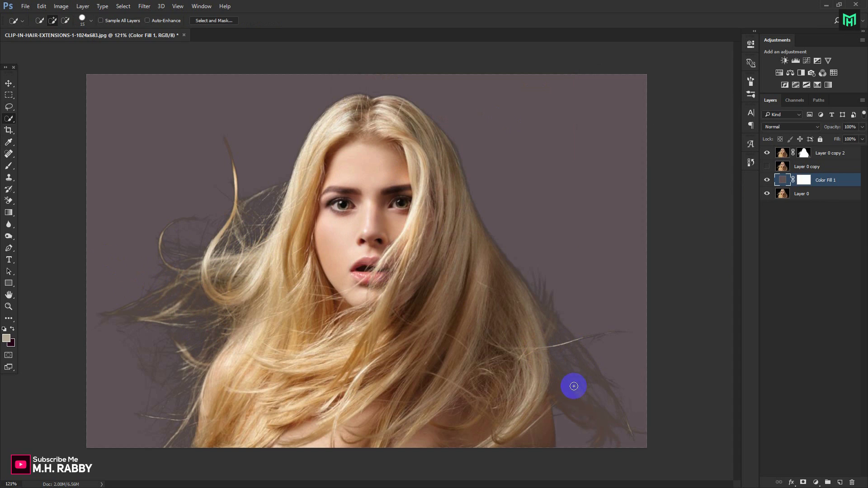
{"action": "left_click", "coordinate": [803, 155]}
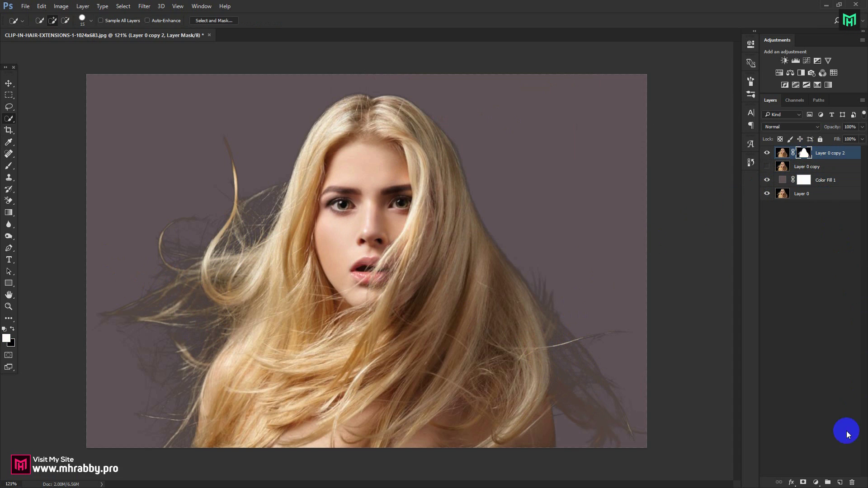
- Add a new Layer 1 clipped to the hair cutout and switch to the Brush tool
{"action": "left_click", "coordinate": [840, 482]}
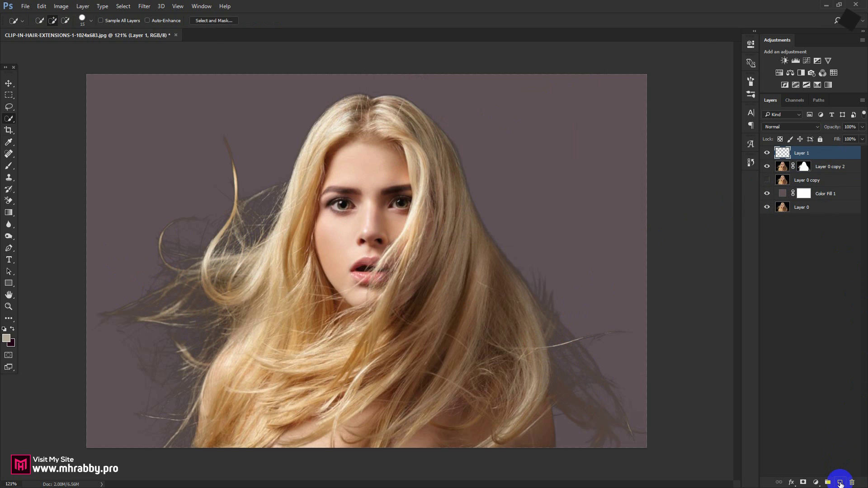
{"action": "right_click", "coordinate": [816, 159]}
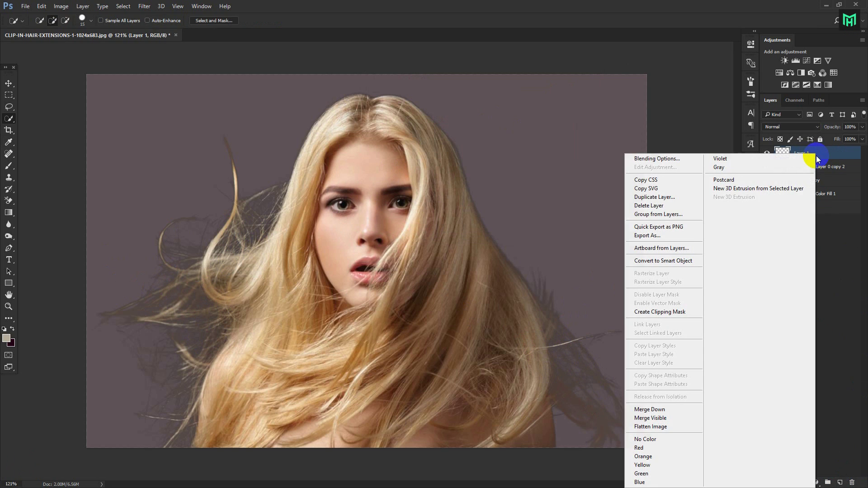
{"action": "left_click", "coordinate": [671, 316]}
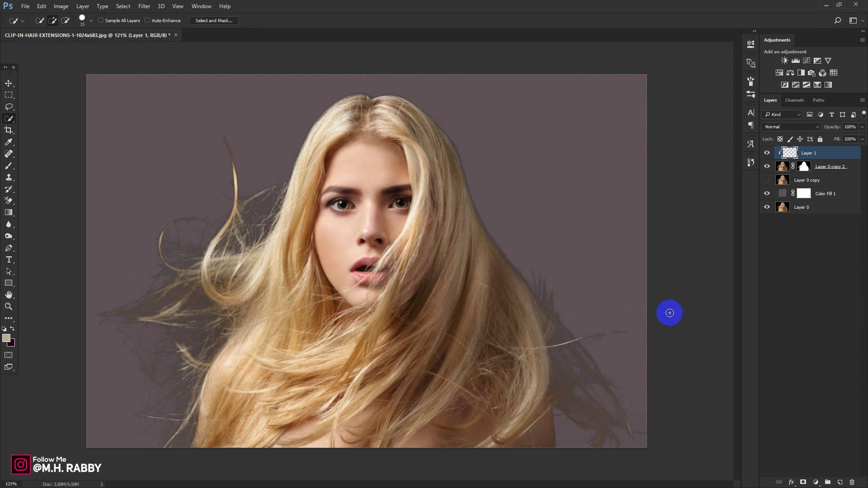
{"action": "left_click", "coordinate": [8, 167]}
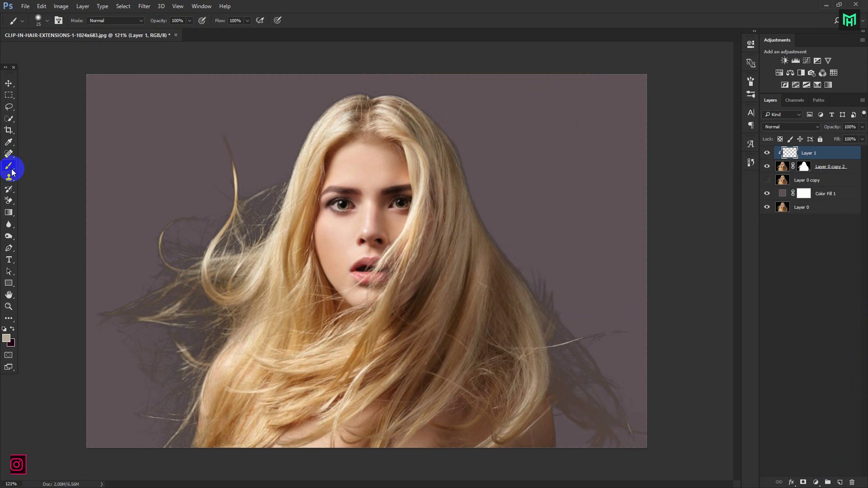
{"action": "right_click", "coordinate": [12, 171]}
{"action": "left_click", "coordinate": [51, 165]}
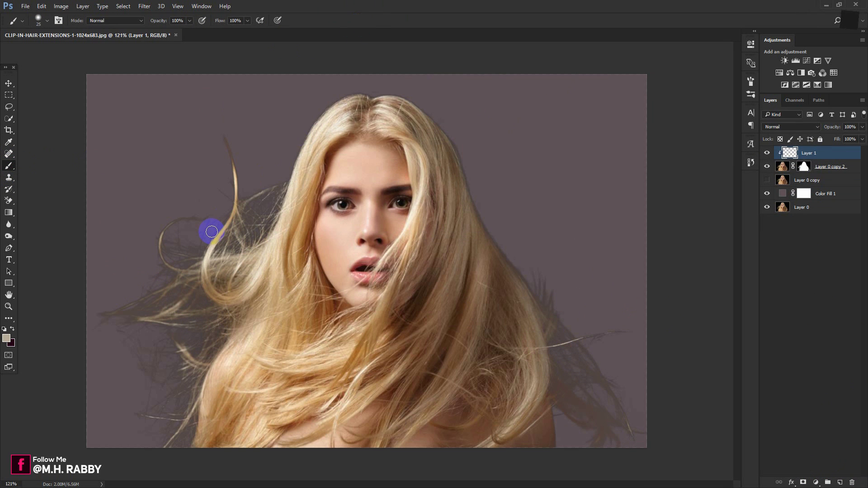
{"action": "scroll", "coordinate": [212, 231], "scroll_direction": "up", "scroll_amount": 6}
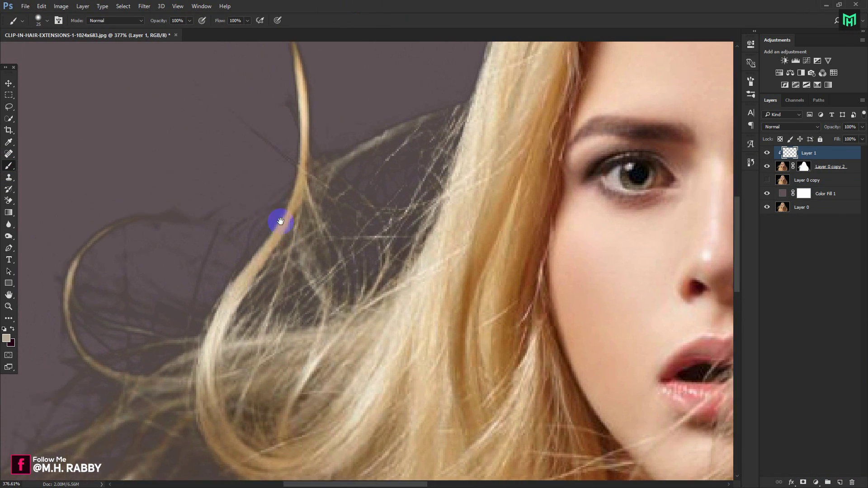
- Sample the hair colour and paint over the faint strands left of the face
{"action": "mouse_move", "coordinate": [277, 223]}
{"action": "left_mouse_down"}
{"action": "mouse_move", "coordinate": [423, 196]}
{"action": "mouse_move", "coordinate": [339, 208]}
{"action": "left_mouse_up"}
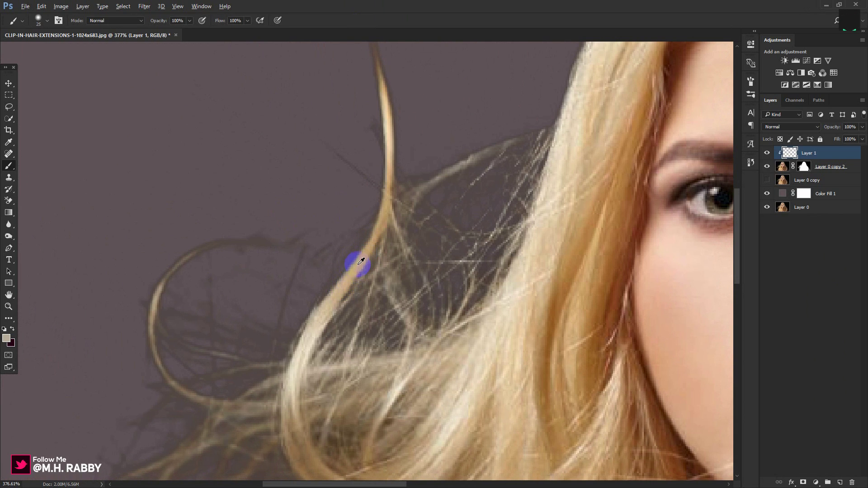
{"action": "left_click", "coordinate": [320, 314], "text": "alt"}
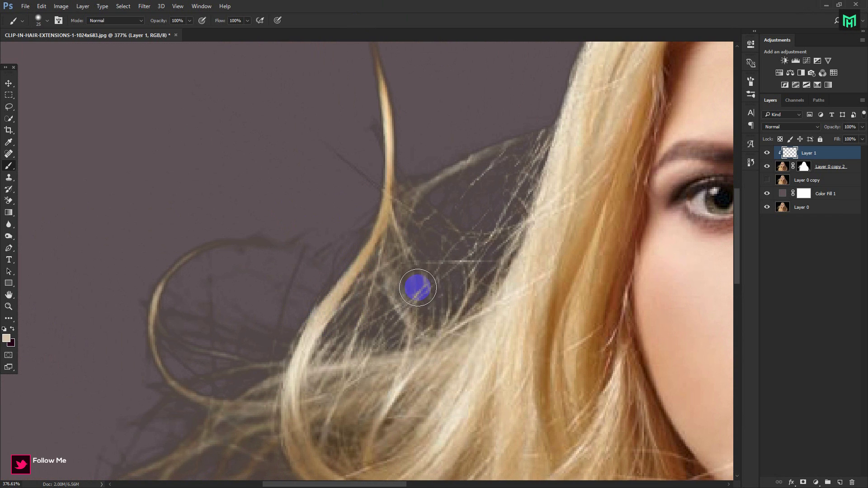
{"action": "mouse_move", "coordinate": [420, 283]}
{"action": "left_mouse_down"}
{"action": "mouse_move", "coordinate": [501, 184]}
{"action": "mouse_move", "coordinate": [481, 174]}
{"action": "left_mouse_up"}
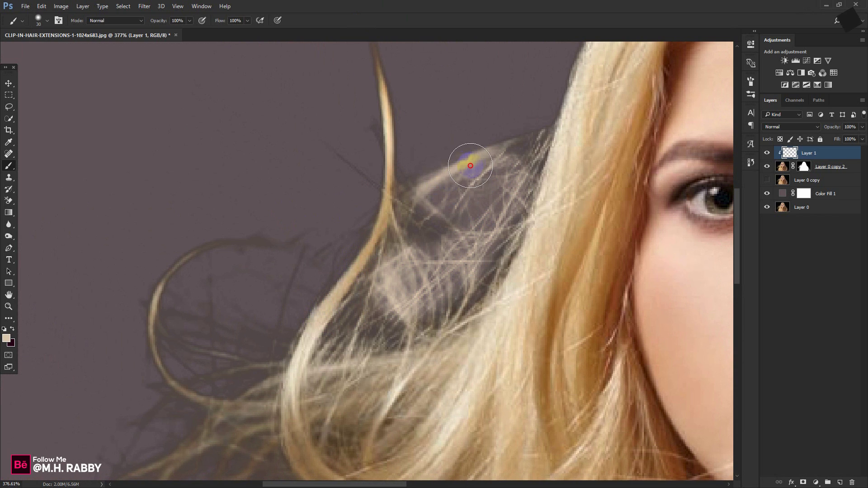
{"action": "mouse_move", "coordinate": [470, 166]}
{"action": "left_mouse_down"}
{"action": "mouse_move", "coordinate": [519, 145]}
{"action": "mouse_move", "coordinate": [452, 233]}
{"action": "mouse_move", "coordinate": [426, 204]}
{"action": "mouse_move", "coordinate": [405, 265]}
{"action": "mouse_move", "coordinate": [351, 341]}
{"action": "mouse_move", "coordinate": [459, 285]}
{"action": "mouse_move", "coordinate": [505, 215]}
{"action": "left_mouse_up"}
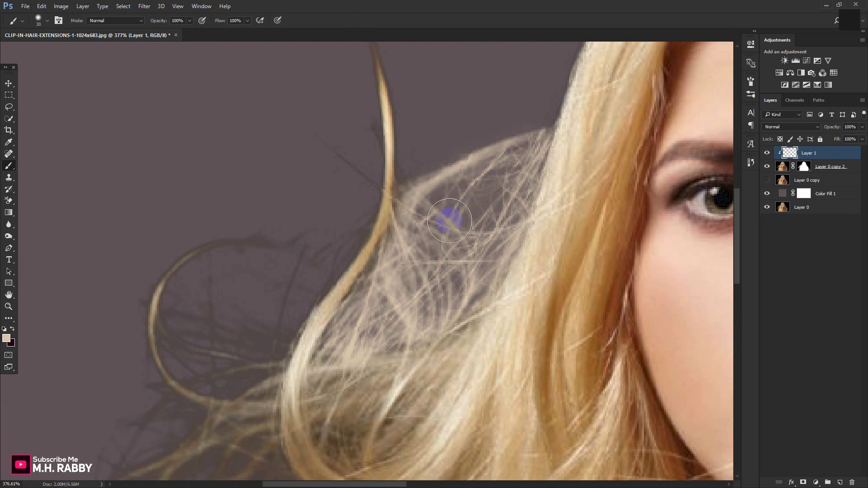
{"action": "scroll", "coordinate": [449, 220], "scroll_direction": "up", "scroll_amount": 2}
{"action": "scroll", "coordinate": [411, 257], "scroll_direction": "up", "scroll_amount": 1}
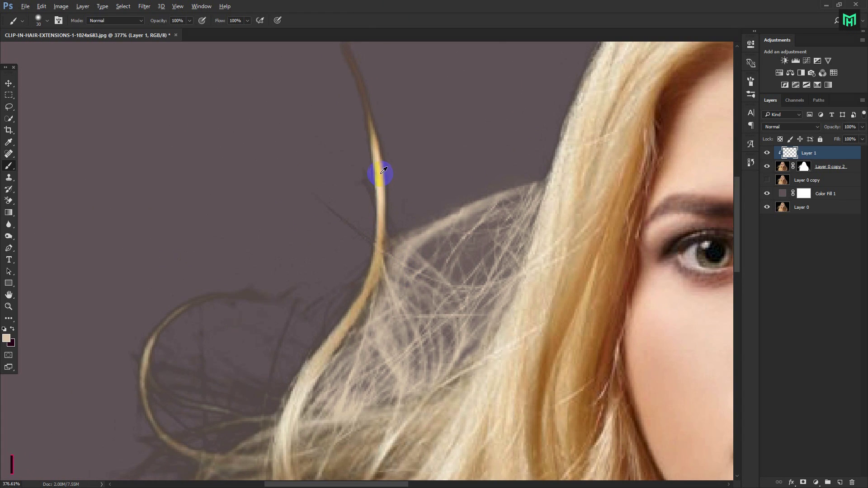
{"action": "scroll", "coordinate": [386, 153], "scroll_direction": "up", "scroll_amount": 3}
{"action": "left_click_drag", "start_coordinate": [388, 232], "coordinate": [353, 93]}
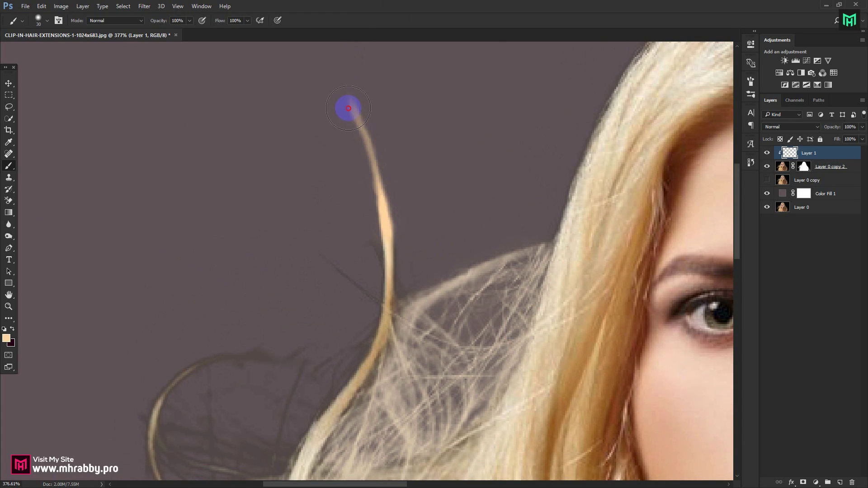
{"action": "left_click_drag", "start_coordinate": [382, 291], "coordinate": [332, 257]}
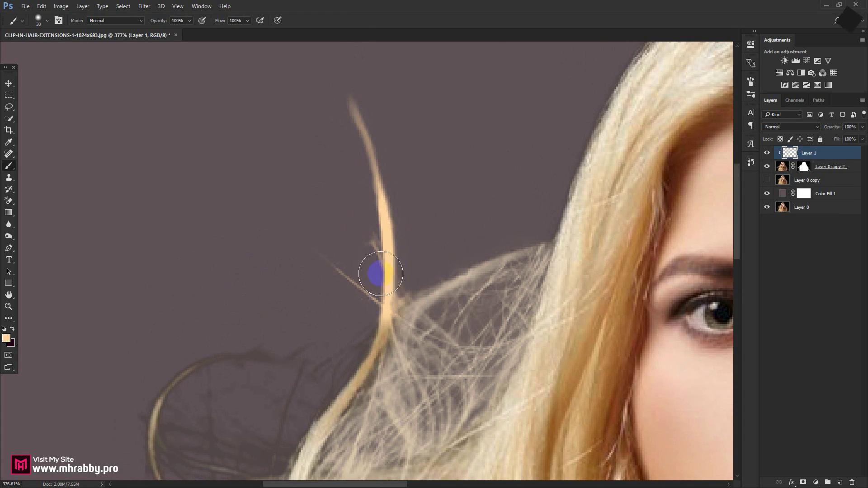
{"action": "scroll", "coordinate": [381, 274], "scroll_direction": "down", "scroll_amount": 3}
{"action": "scroll", "coordinate": [341, 278], "scroll_direction": "down", "scroll_amount": 3}
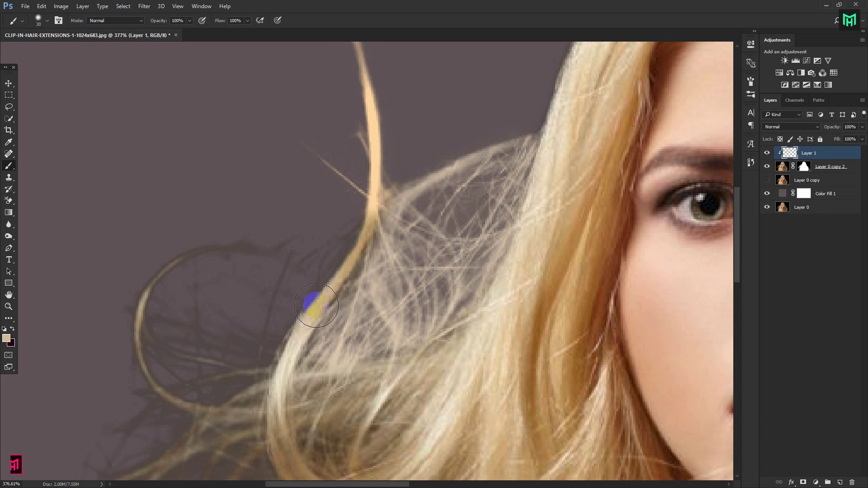
- At lowered opacity, brighten the strands around the hair loop, then restore full opacity
{"action": "left_click_drag", "start_coordinate": [153, 24], "coordinate": [139, 23]}
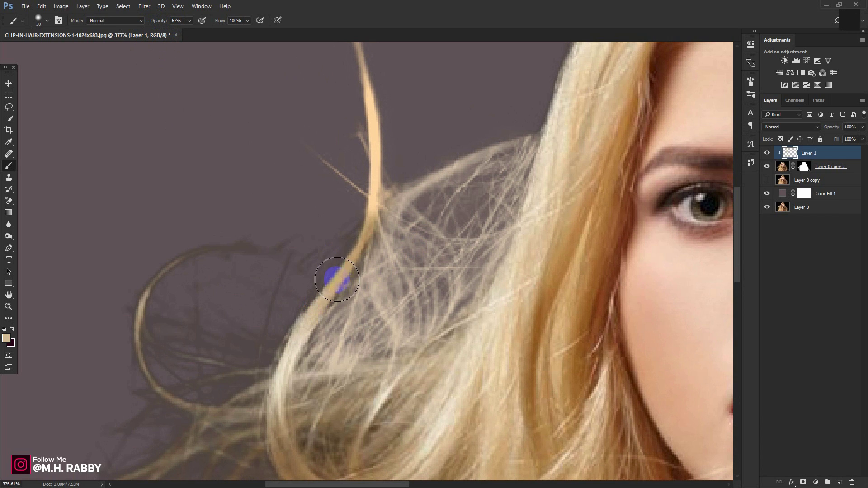
{"action": "left_click_drag", "start_coordinate": [337, 280], "coordinate": [355, 204]}
{"action": "left_click_drag", "start_coordinate": [380, 258], "coordinate": [468, 186]}
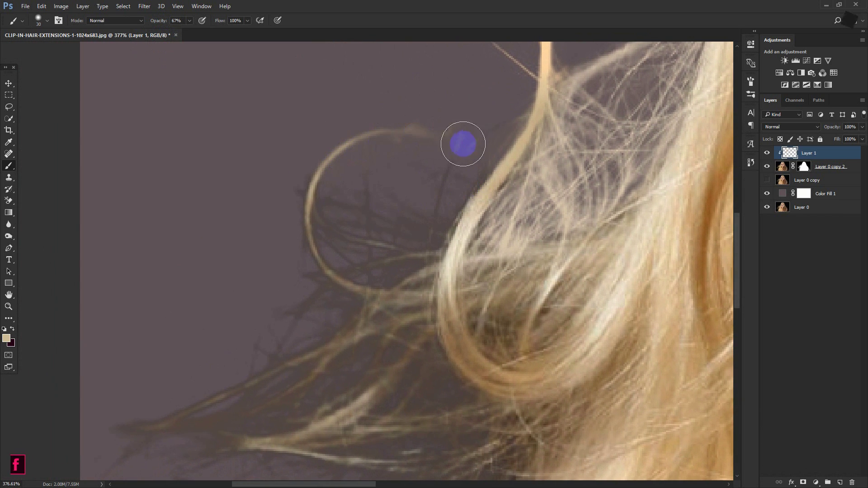
{"action": "left_click_drag", "start_coordinate": [468, 141], "coordinate": [484, 183]}
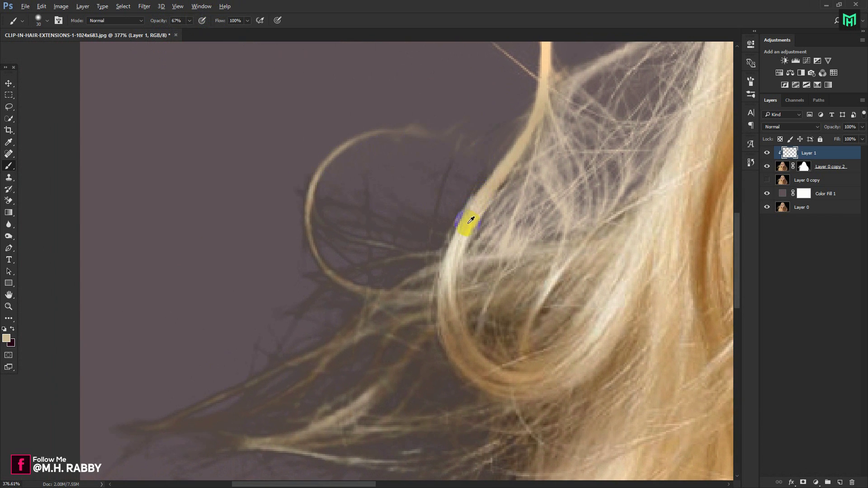
{"action": "mouse_move", "coordinate": [366, 196]}
{"action": "left_mouse_down"}
{"action": "mouse_move", "coordinate": [354, 140]}
{"action": "mouse_move", "coordinate": [472, 130]}
{"action": "left_mouse_up"}
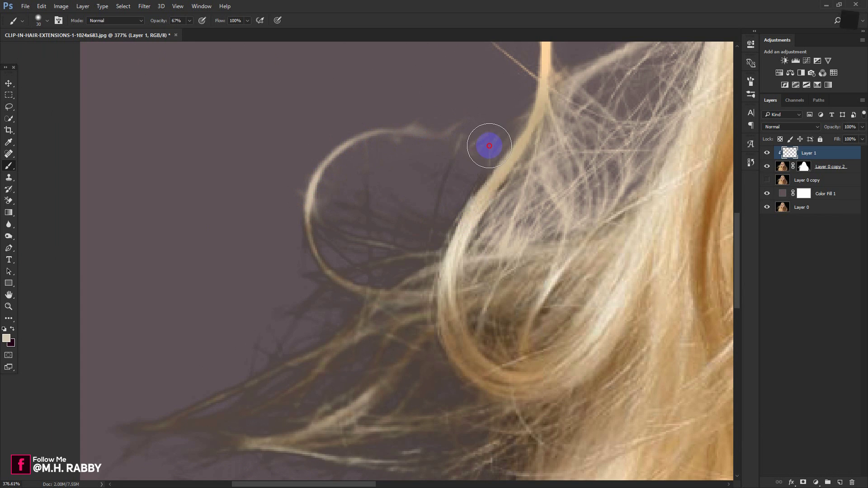
{"action": "left_click_drag", "start_coordinate": [316, 271], "coordinate": [335, 168]}
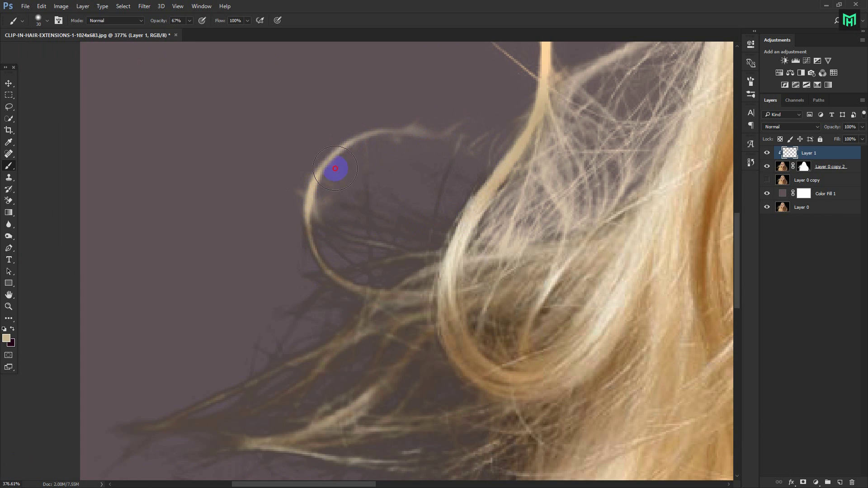
{"action": "key", "text": "0"}
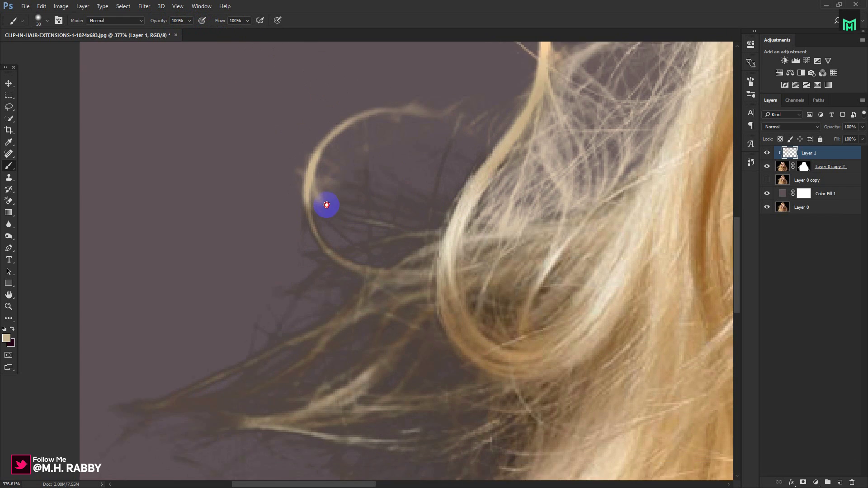
{"action": "scroll", "coordinate": [325, 203], "scroll_direction": "down", "scroll_amount": 3}
- Paint light strands above the loop and over the lower flyaway hair
{"action": "mouse_move", "coordinate": [327, 143]}
{"action": "left_mouse_down"}
{"action": "mouse_move", "coordinate": [377, 109]}
{"action": "mouse_move", "coordinate": [351, 145]}
{"action": "left_mouse_up"}
{"action": "left_click_drag", "start_coordinate": [388, 179], "coordinate": [366, 231]}
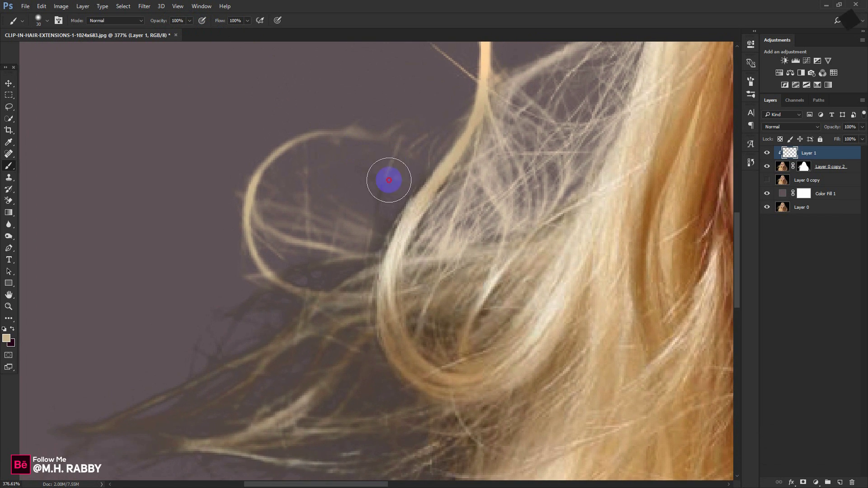
{"action": "scroll", "coordinate": [77, 378], "scroll_direction": "down", "scroll_amount": 3}
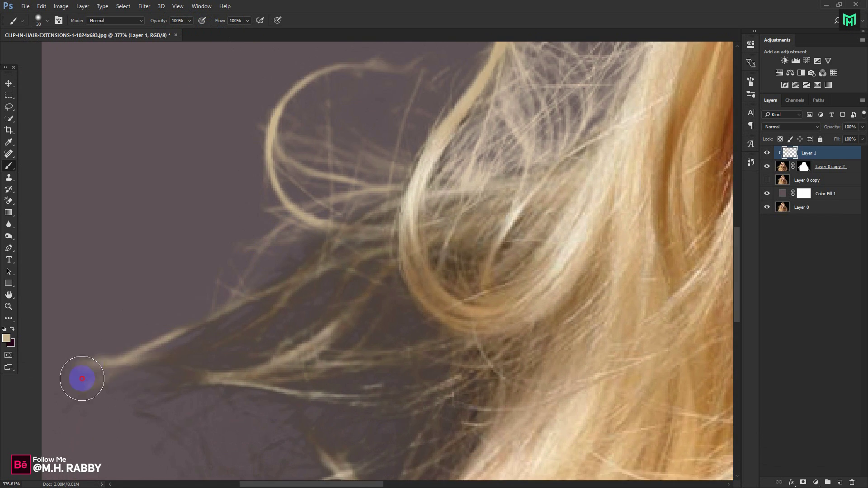
{"action": "scroll", "coordinate": [364, 169], "scroll_direction": "left", "scroll_amount": 2}
{"action": "mouse_move", "coordinate": [425, 202]}
{"action": "left_mouse_down"}
{"action": "mouse_move", "coordinate": [430, 227]}
{"action": "mouse_move", "coordinate": [451, 210]}
{"action": "left_mouse_up"}
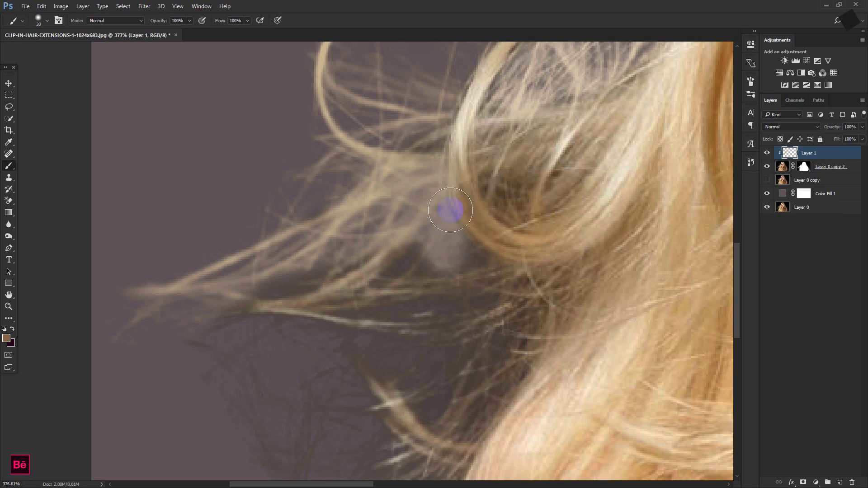
{"action": "scroll", "coordinate": [344, 305], "scroll_direction": "down", "scroll_amount": 2}
{"action": "scroll", "coordinate": [345, 304], "scroll_direction": "right", "scroll_amount": 1}
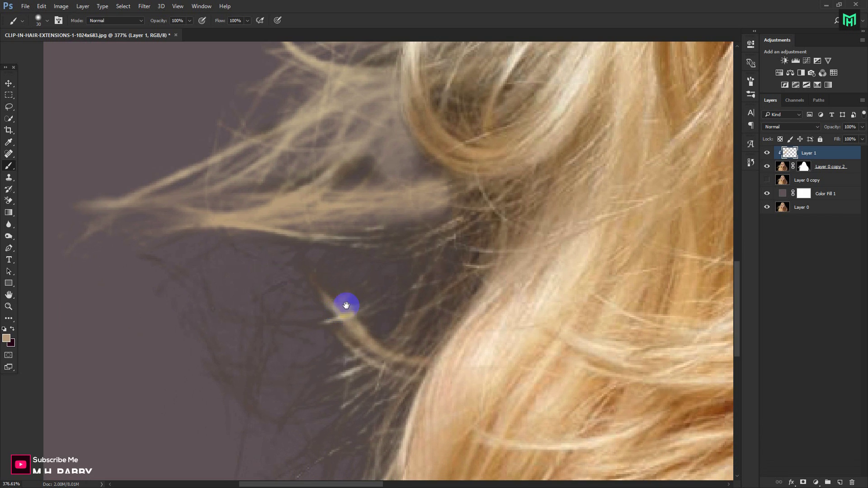
{"action": "mouse_move", "coordinate": [345, 304]}
{"action": "left_mouse_down"}
{"action": "mouse_move", "coordinate": [382, 225]}
{"action": "mouse_move", "coordinate": [155, 268]}
{"action": "left_mouse_up"}
{"action": "scroll", "coordinate": [155, 267], "scroll_direction": "down", "scroll_amount": 2}
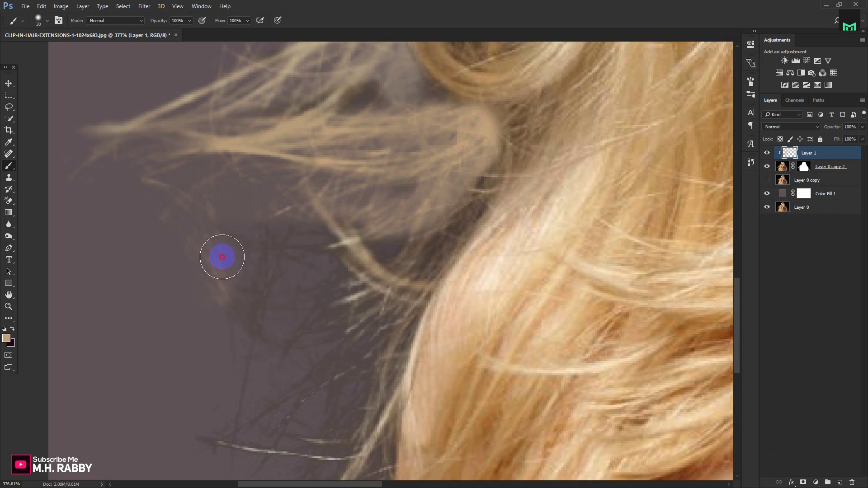
{"action": "mouse_move", "coordinate": [223, 254]}
{"action": "left_mouse_down"}
{"action": "mouse_move", "coordinate": [260, 311]}
{"action": "mouse_move", "coordinate": [217, 372]}
{"action": "mouse_move", "coordinate": [186, 231]}
{"action": "mouse_move", "coordinate": [332, 184]}
{"action": "mouse_move", "coordinate": [293, 378]}
{"action": "left_mouse_up"}
{"action": "scroll", "coordinate": [217, 372], "scroll_direction": "down", "scroll_amount": 2}
{"action": "scroll", "coordinate": [293, 378], "scroll_direction": "left", "scroll_amount": 2}
{"action": "scroll", "coordinate": [352, 268], "scroll_direction": "up", "scroll_amount": 2}
{"action": "scroll", "coordinate": [387, 188], "scroll_direction": "down", "scroll_amount": 5}
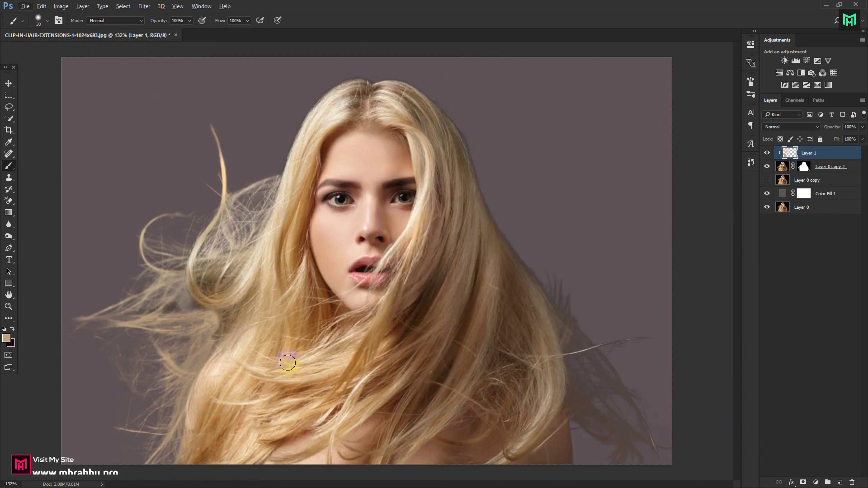
{"action": "scroll", "coordinate": [287, 359], "scroll_direction": "up", "scroll_amount": 3}
- Undo test strokes, then paint sampled light hair colour at 100% over the dark right-side strands
{"action": "key", "text": "ctrl+z"}
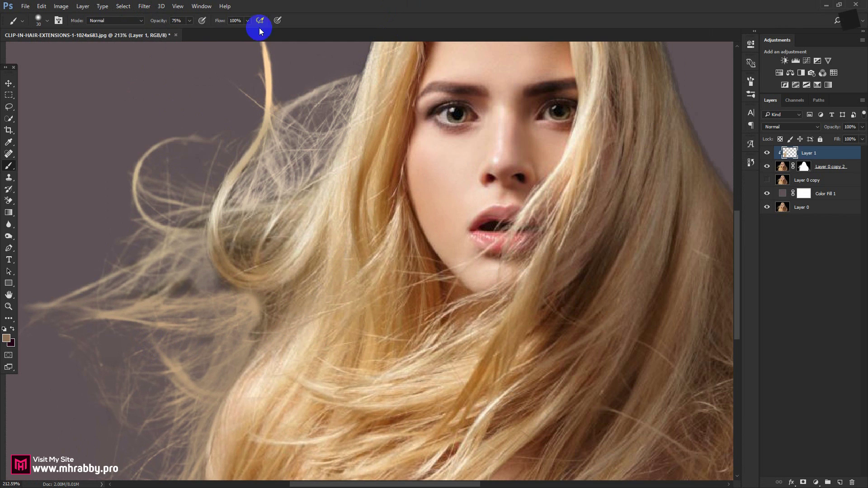
{"action": "scroll", "coordinate": [251, 334], "scroll_direction": "down", "scroll_amount": 3}
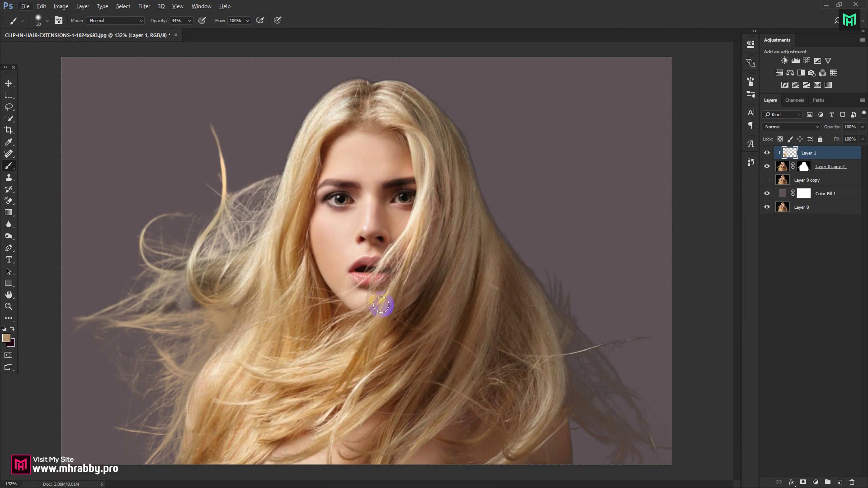
{"action": "scroll", "coordinate": [194, 317], "scroll_direction": "up", "scroll_amount": 4}
{"action": "scroll", "coordinate": [254, 282], "scroll_direction": "up", "scroll_amount": 3}
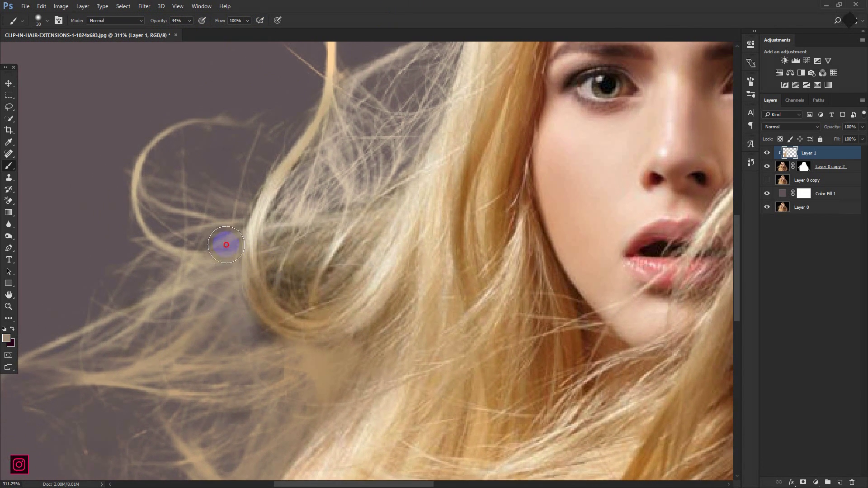
{"action": "scroll", "coordinate": [231, 258], "scroll_direction": "right", "scroll_amount": 3}
{"action": "left_click_drag", "start_coordinate": [224, 319], "coordinate": [270, 324]}
{"action": "key", "text": "ctrl+z"}
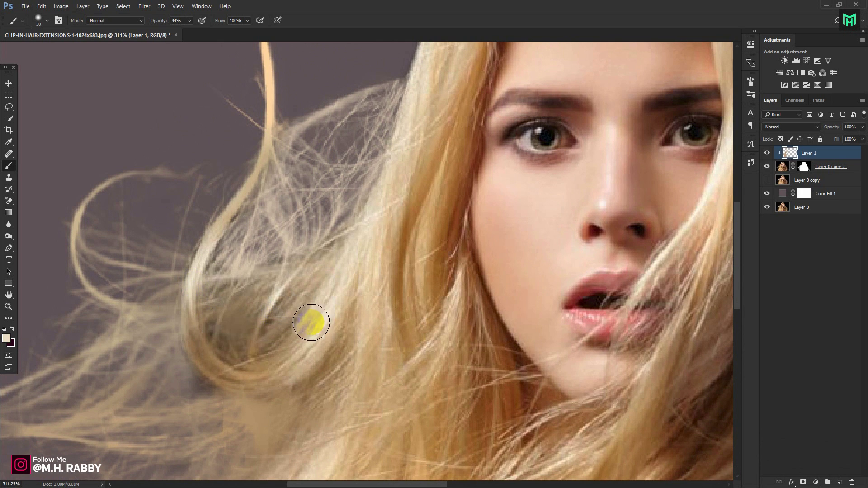
{"action": "left_click", "coordinate": [304, 326], "text": "alt"}
{"action": "scroll", "coordinate": [233, 184], "scroll_direction": "down", "scroll_amount": 3}
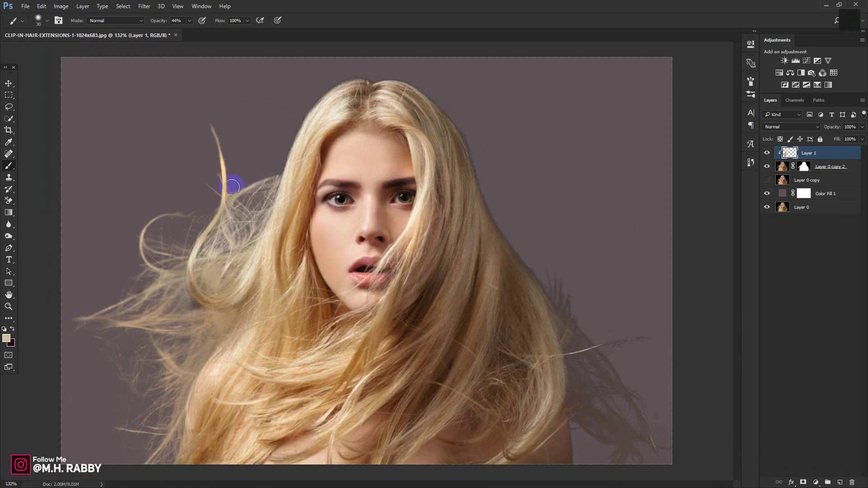
{"action": "scroll", "coordinate": [290, 233], "scroll_direction": "up", "scroll_amount": 3}
{"action": "scroll", "coordinate": [362, 184], "scroll_direction": "down", "scroll_amount": 3}
{"action": "scroll", "coordinate": [425, 145], "scroll_direction": "up", "scroll_amount": 3}
{"action": "scroll", "coordinate": [425, 144], "scroll_direction": "down", "scroll_amount": 3}
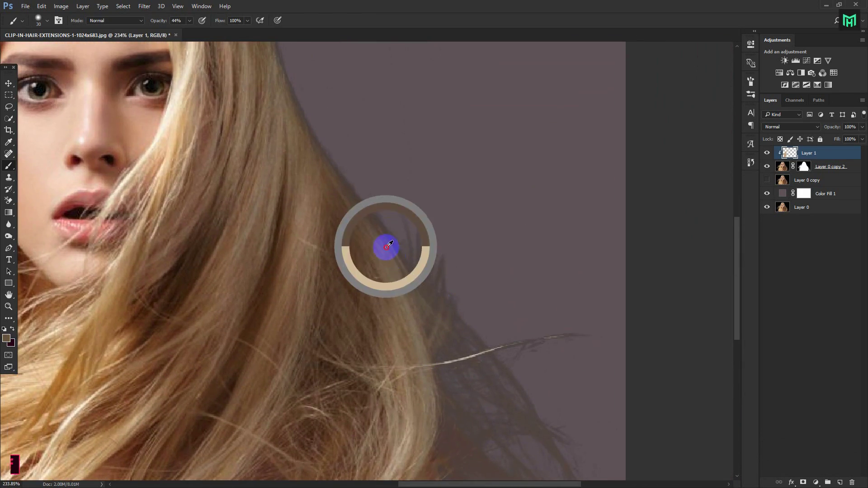
{"action": "left_click_drag", "start_coordinate": [384, 246], "coordinate": [427, 401]}
{"action": "scroll", "coordinate": [438, 244], "scroll_direction": "up", "scroll_amount": 3}
{"action": "key", "text": "0"}
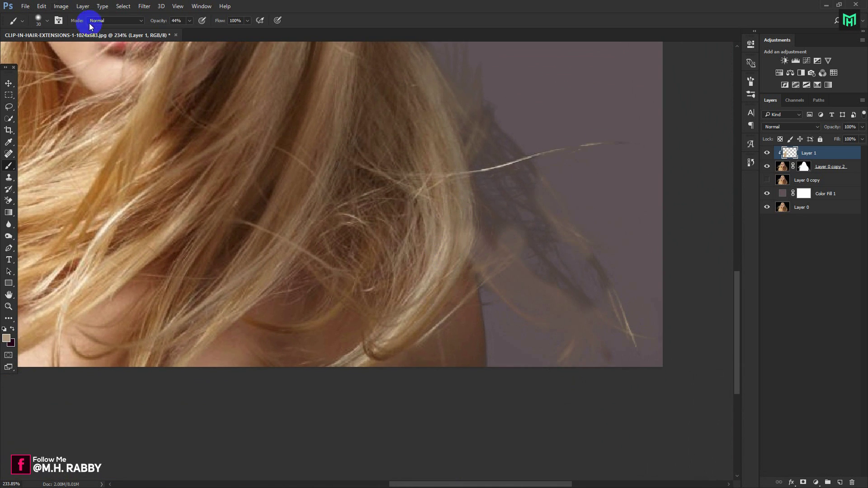
{"action": "mouse_move", "coordinate": [543, 203]}
{"action": "left_mouse_down"}
{"action": "mouse_move", "coordinate": [577, 330]}
{"action": "mouse_move", "coordinate": [500, 131]}
{"action": "mouse_move", "coordinate": [500, 291]}
{"action": "mouse_move", "coordinate": [643, 341]}
{"action": "left_mouse_up"}
{"action": "scroll", "coordinate": [500, 316], "scroll_direction": "up", "scroll_amount": 5}
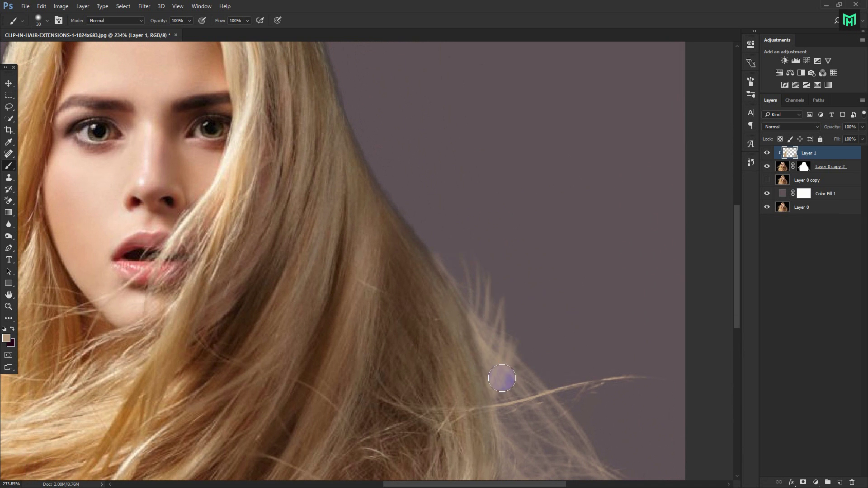
{"action": "scroll", "coordinate": [499, 271], "scroll_direction": "left", "scroll_amount": 3}
{"action": "scroll", "coordinate": [506, 299], "scroll_direction": "up", "scroll_amount": 1}
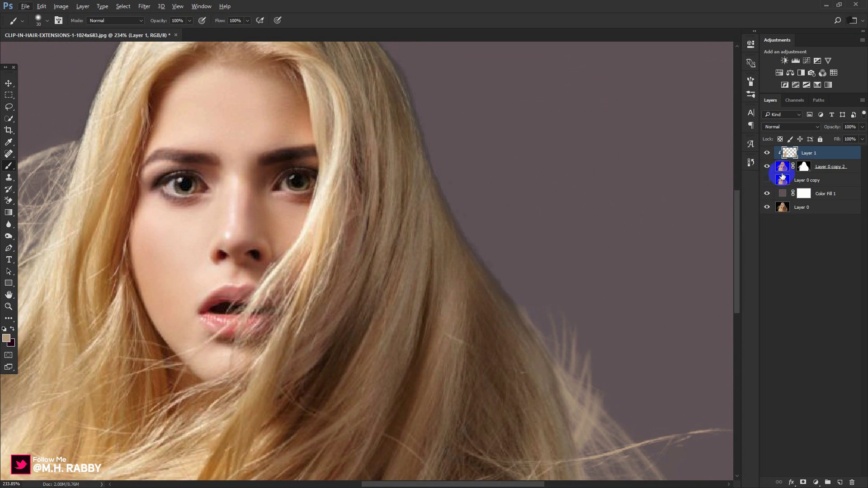
{"action": "scroll", "coordinate": [357, 213], "scroll_direction": "down", "scroll_amount": 2}
{"action": "scroll", "coordinate": [349, 217], "scroll_direction": "down", "scroll_amount": 2}
{"action": "scroll", "coordinate": [362, 232], "scroll_direction": "up", "scroll_amount": 1}
{"action": "scroll", "coordinate": [362, 231], "scroll_direction": "down", "scroll_amount": 1}
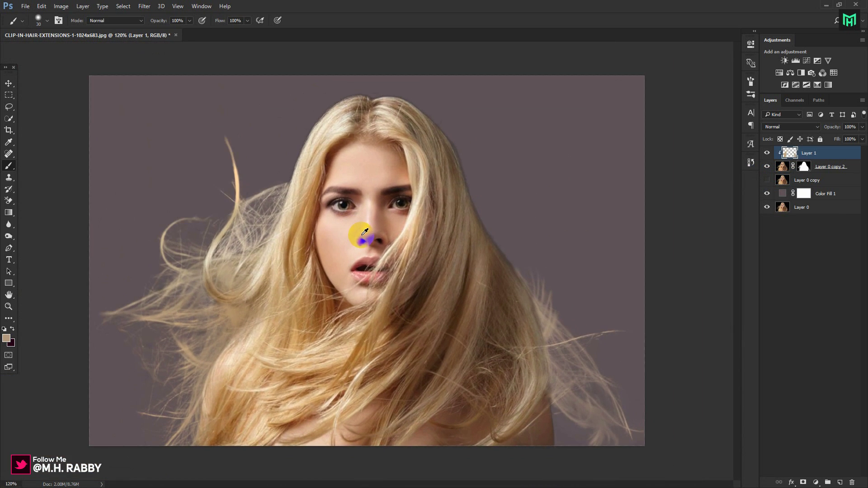
- Compare the hair with and without Layer 1's painted strands, then select Layer 0 copy 2
{"action": "left_click", "coordinate": [768, 154]}
{"action": "left_click", "coordinate": [768, 155]}
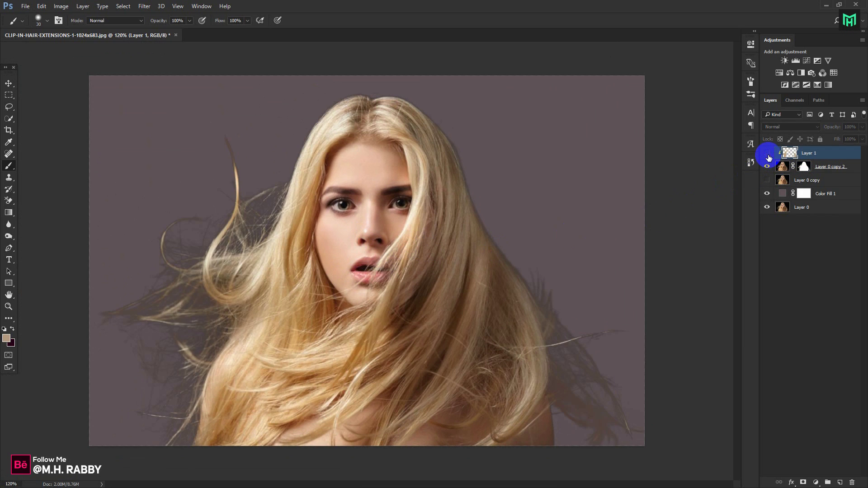
{"action": "left_click", "coordinate": [768, 154]}
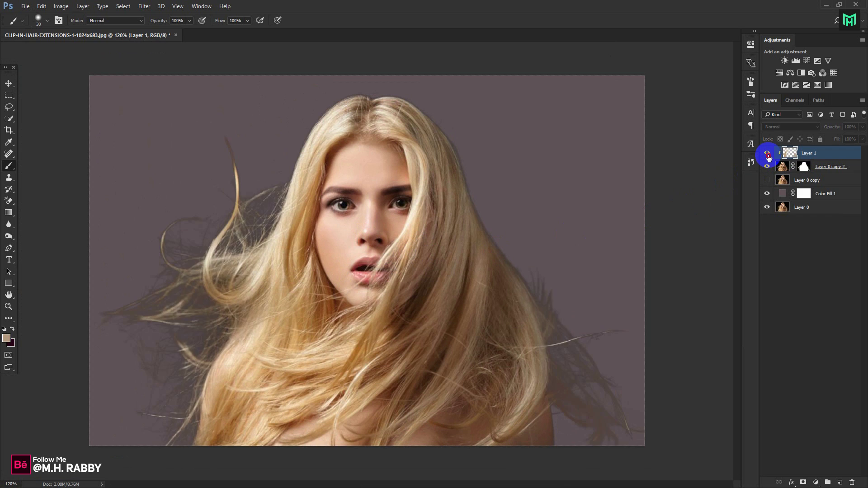
{"action": "left_click", "coordinate": [830, 167]}
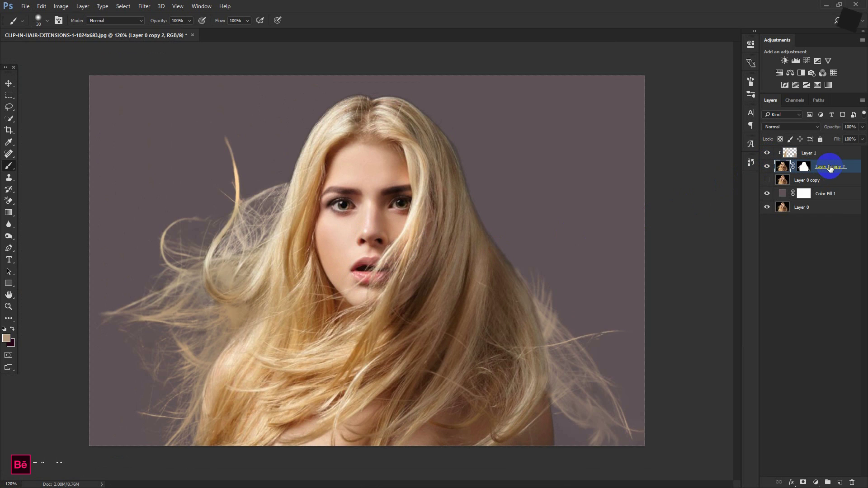
- Hide the mauve fill and original photo, then retouch the shoulder skin edge on the mask
{"action": "left_click", "coordinate": [767, 196]}
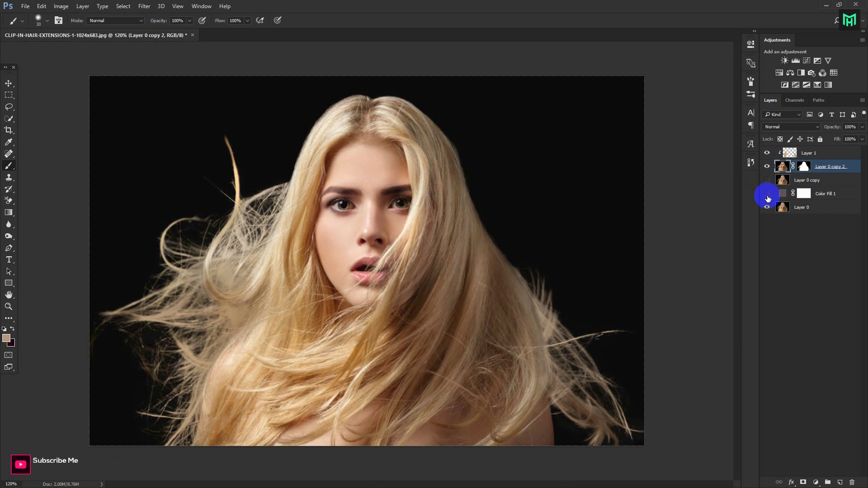
{"action": "left_click", "coordinate": [768, 207]}
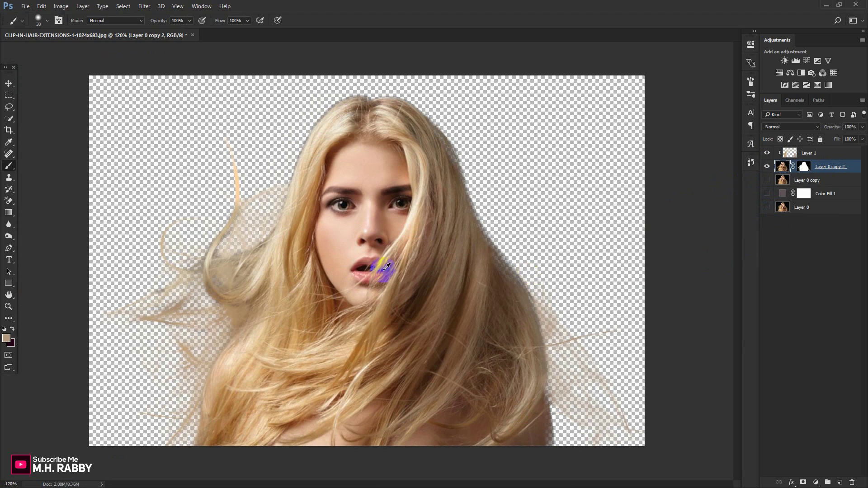
{"action": "scroll", "coordinate": [181, 287], "scroll_direction": "up", "scroll_amount": 3}
{"action": "scroll", "coordinate": [398, 281], "scroll_direction": "down", "scroll_amount": 3}
{"action": "scroll", "coordinate": [500, 127], "scroll_direction": "up", "scroll_amount": 3}
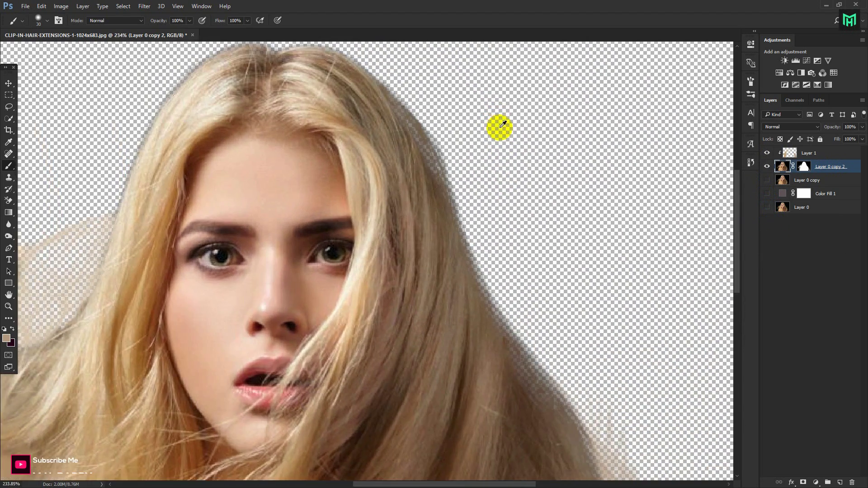
{"action": "scroll", "coordinate": [499, 127], "scroll_direction": "up", "scroll_amount": 2}
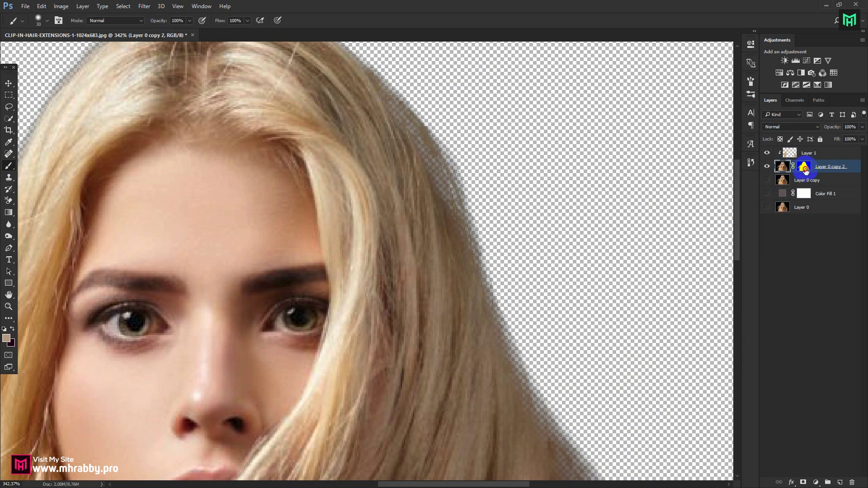
{"action": "left_click", "coordinate": [5, 328]}
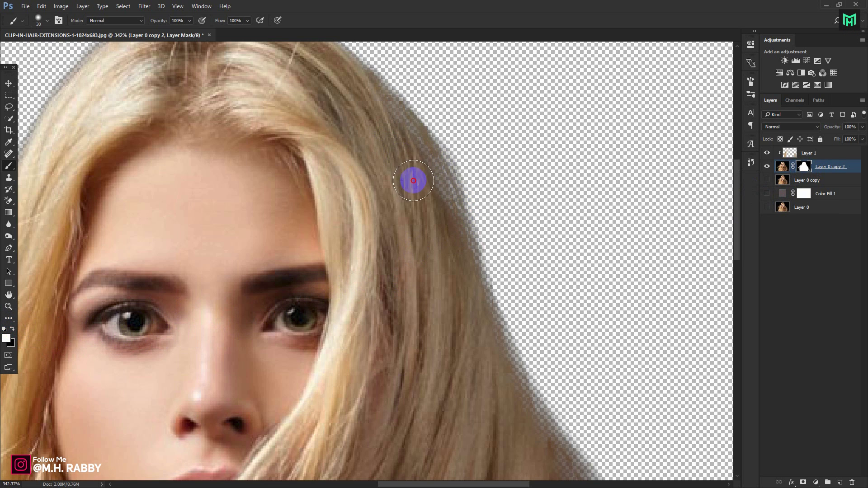
{"action": "left_click_drag", "start_coordinate": [382, 158], "coordinate": [402, 200]}
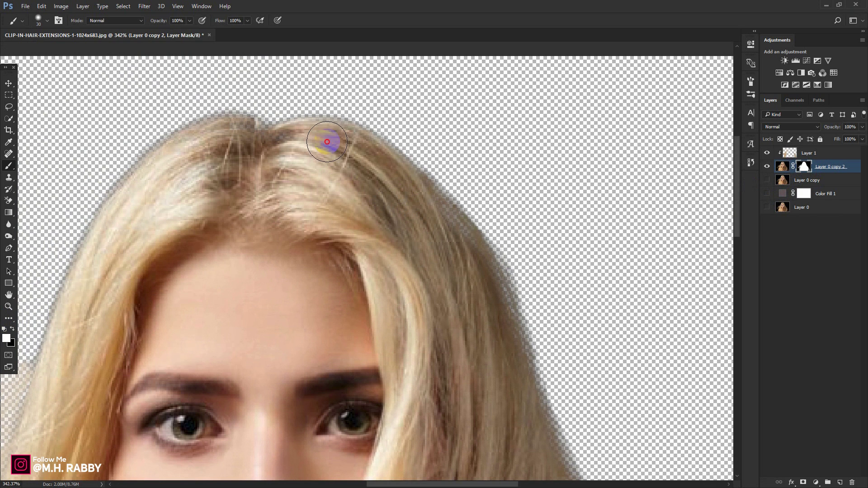
{"action": "left_click_drag", "start_coordinate": [494, 330], "coordinate": [411, 166]}
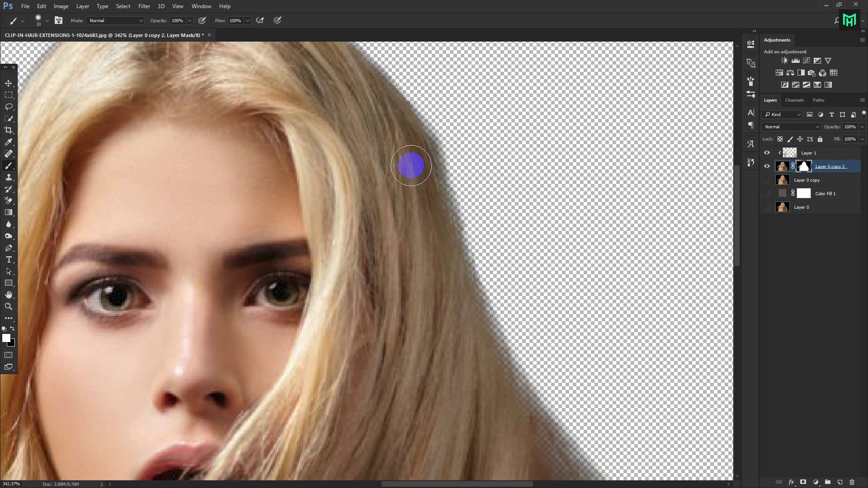
{"action": "scroll", "coordinate": [431, 237], "scroll_direction": "down", "scroll_amount": 3}
{"action": "scroll", "coordinate": [413, 281], "scroll_direction": "down", "scroll_amount": 2}
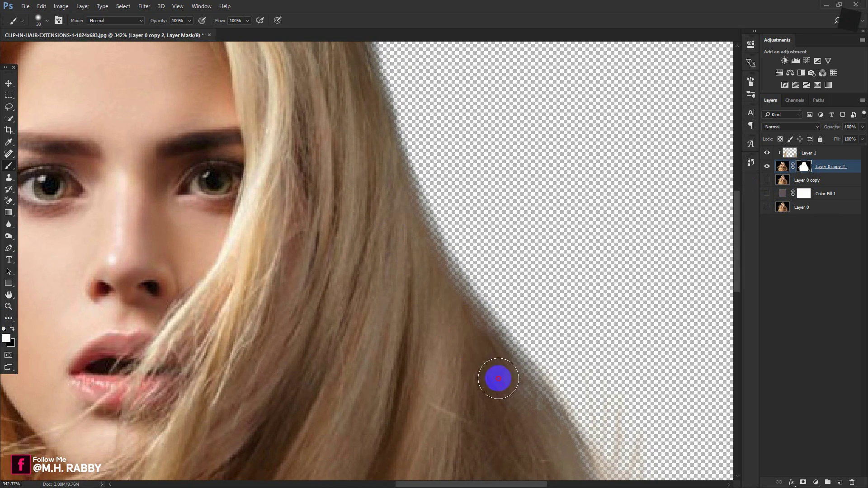
{"action": "scroll", "coordinate": [475, 339], "scroll_direction": "down", "scroll_amount": 3}
{"action": "scroll", "coordinate": [475, 380], "scroll_direction": "down", "scroll_amount": 3}
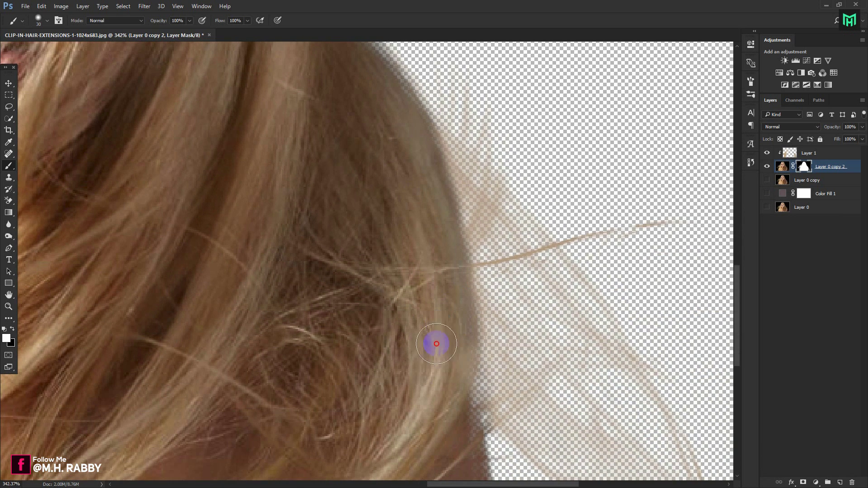
{"action": "scroll", "coordinate": [430, 347], "scroll_direction": "down", "scroll_amount": 3}
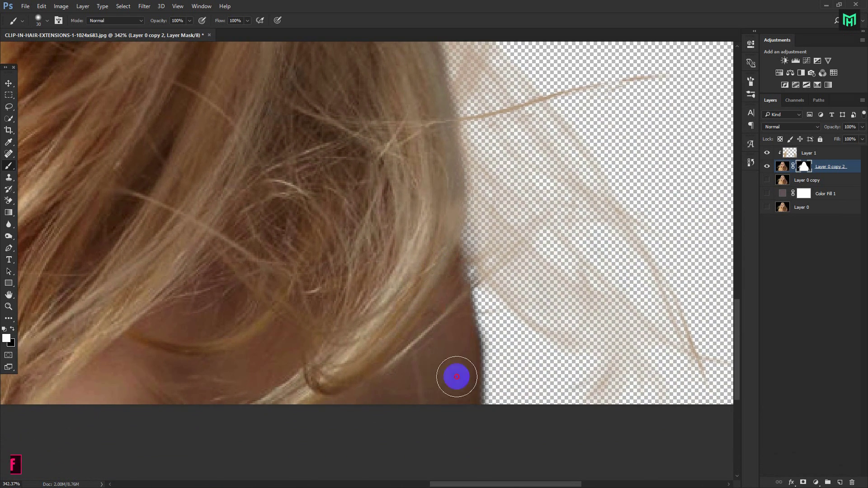
{"action": "scroll", "coordinate": [448, 377], "scroll_direction": "up", "scroll_amount": 5}
{"action": "scroll", "coordinate": [469, 285], "scroll_direction": "down", "scroll_amount": 6}
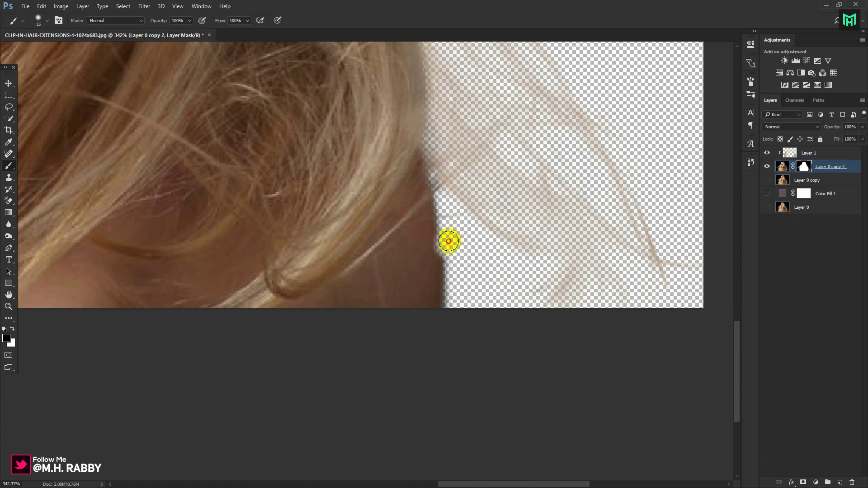
{"action": "left_click_drag", "start_coordinate": [448, 240], "coordinate": [446, 319]}
{"action": "key", "text": "x"}
{"action": "left_click_drag", "start_coordinate": [428, 238], "coordinate": [424, 304]}
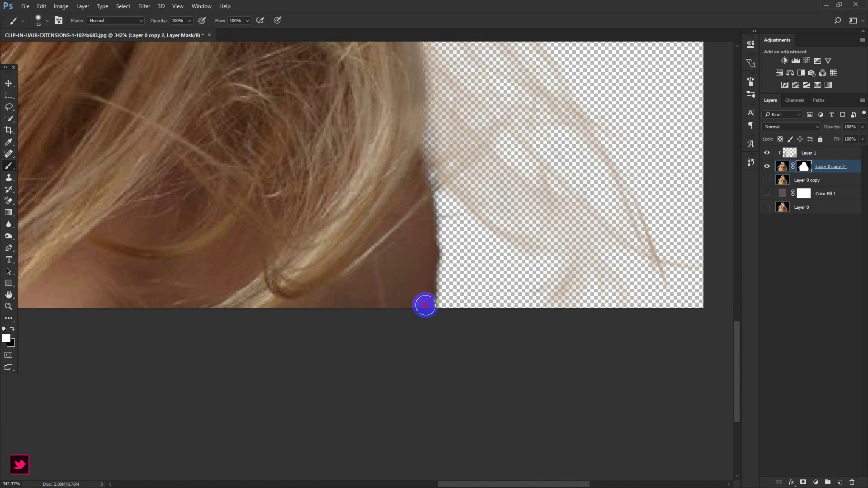
{"action": "left_click_drag", "start_coordinate": [425, 232], "coordinate": [415, 320]}
{"action": "scroll", "coordinate": [415, 319], "scroll_direction": "down", "scroll_amount": 5}
{"action": "scroll", "coordinate": [333, 304], "scroll_direction": "up", "scroll_amount": 3}
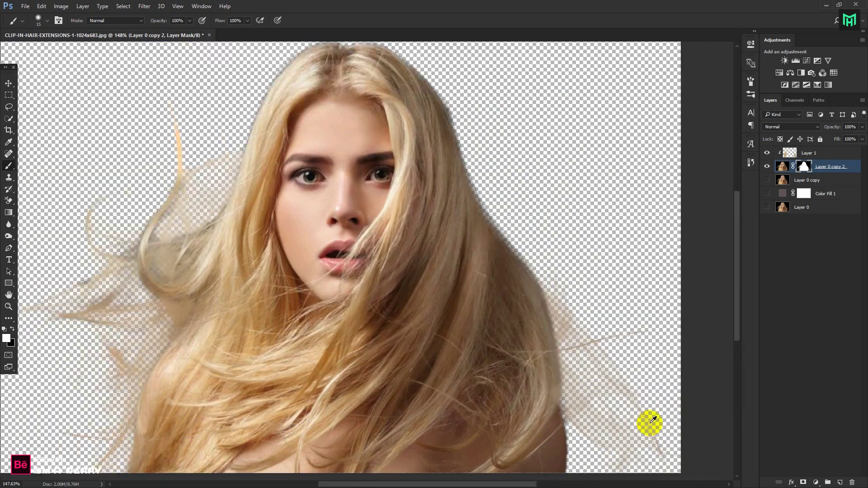
{"action": "scroll", "coordinate": [522, 389], "scroll_direction": "up", "scroll_amount": 2}
{"action": "scroll", "coordinate": [509, 424], "scroll_direction": "down", "scroll_amount": 3}
{"action": "scroll", "coordinate": [459, 326], "scroll_direction": "left", "scroll_amount": 5}
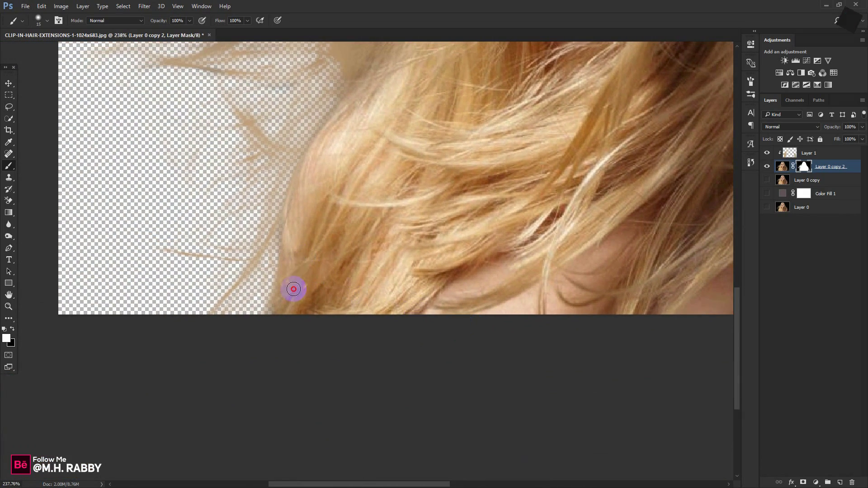
{"action": "scroll", "coordinate": [293, 262], "scroll_direction": "up", "scroll_amount": 5}
{"action": "scroll", "coordinate": [353, 204], "scroll_direction": "up", "scroll_amount": 5}
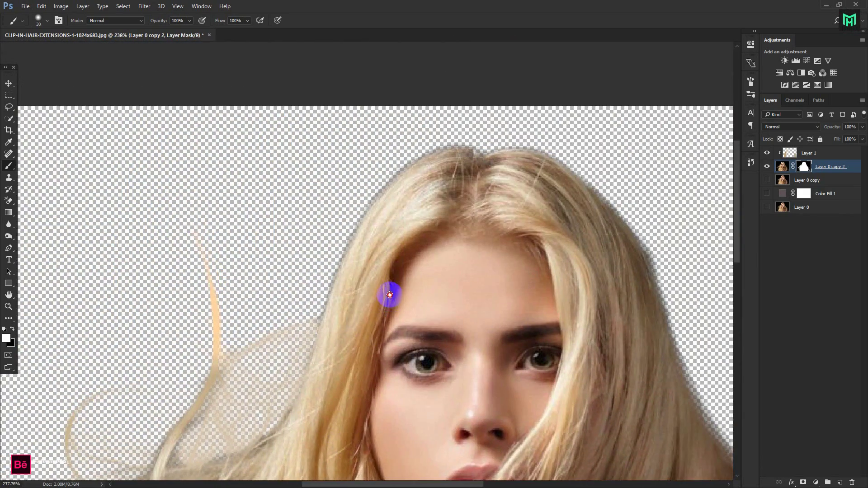
{"action": "scroll", "coordinate": [388, 295], "scroll_direction": "up", "scroll_amount": 3}
{"action": "scroll", "coordinate": [379, 211], "scroll_direction": "up", "scroll_amount": 3}
{"action": "scroll", "coordinate": [474, 170], "scroll_direction": "up", "scroll_amount": 2}
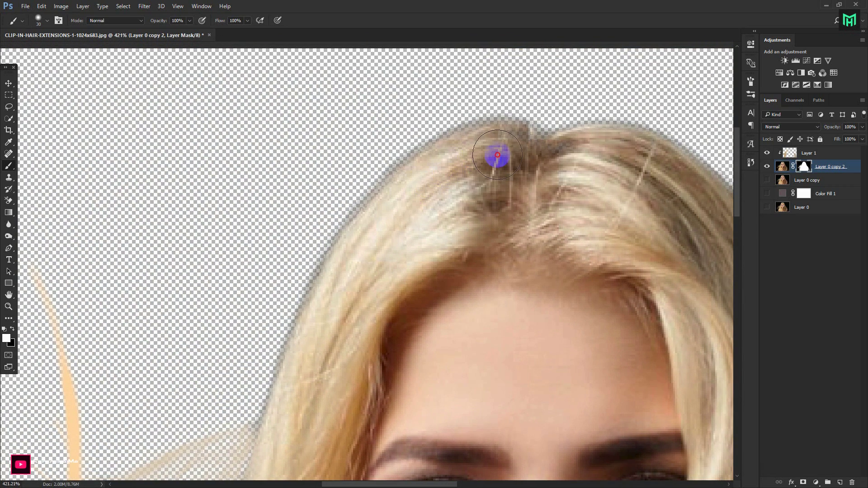
{"action": "scroll", "coordinate": [560, 210], "scroll_direction": "down", "scroll_amount": 4}
{"action": "scroll", "coordinate": [510, 262], "scroll_direction": "down", "scroll_amount": 2}
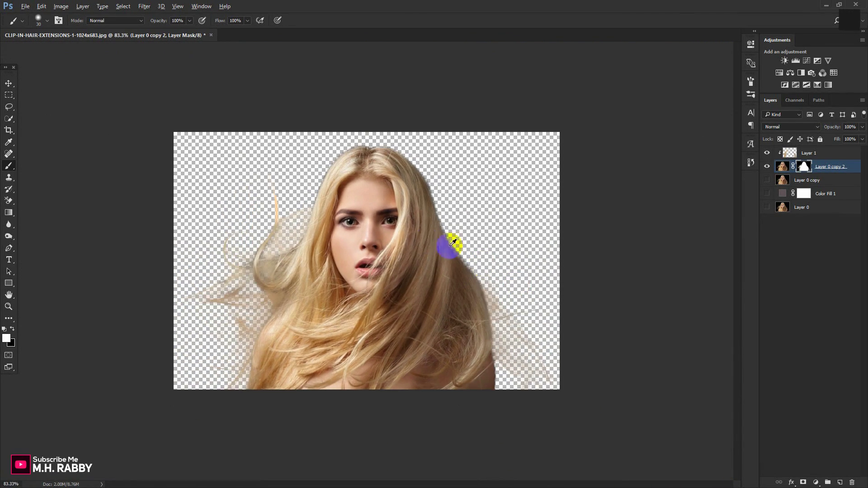
{"action": "scroll", "coordinate": [452, 242], "scroll_direction": "up", "scroll_amount": 2}
{"action": "scroll", "coordinate": [388, 242], "scroll_direction": "down", "scroll_amount": 1}
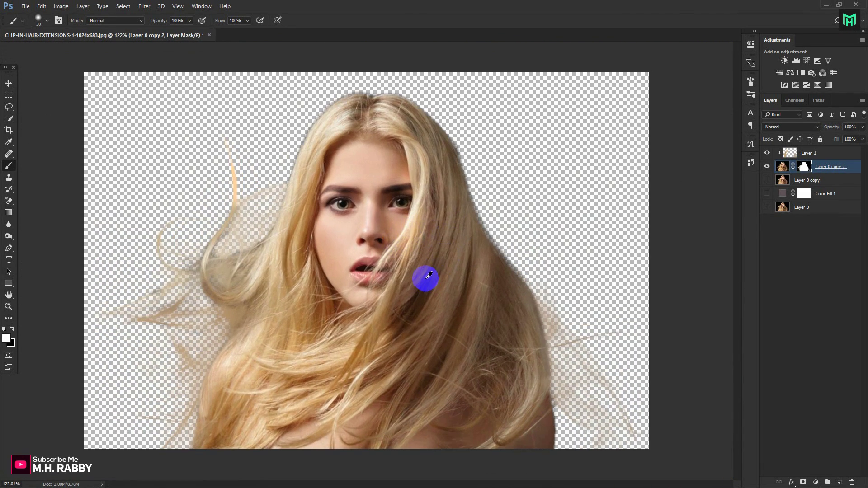
- Show the mauve fill again and repaint the Layer 0 copy 2 mask along the top hairline
{"action": "left_click", "coordinate": [767, 195]}
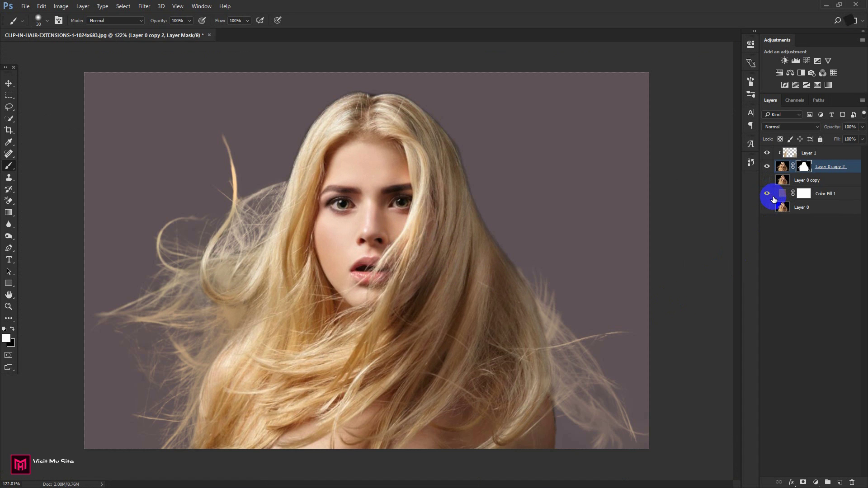
{"action": "scroll", "coordinate": [597, 181], "scroll_direction": "up", "scroll_amount": 1}
{"action": "scroll", "coordinate": [510, 180], "scroll_direction": "up", "scroll_amount": 2}
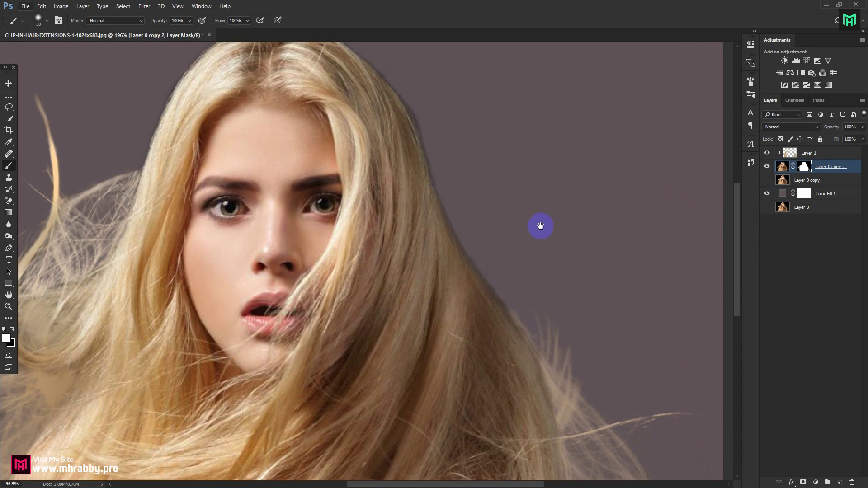
{"action": "left_click_drag", "start_coordinate": [540, 225], "coordinate": [520, 240]}
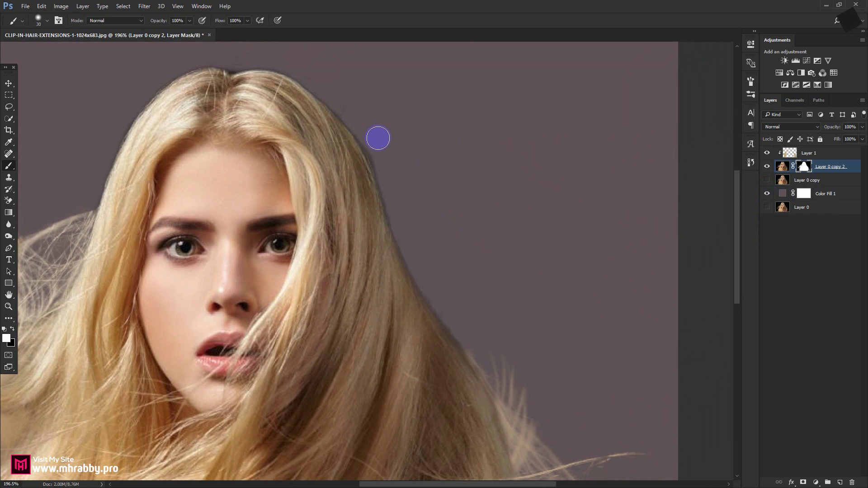
{"action": "scroll", "coordinate": [403, 151], "scroll_direction": "up", "scroll_amount": 1}
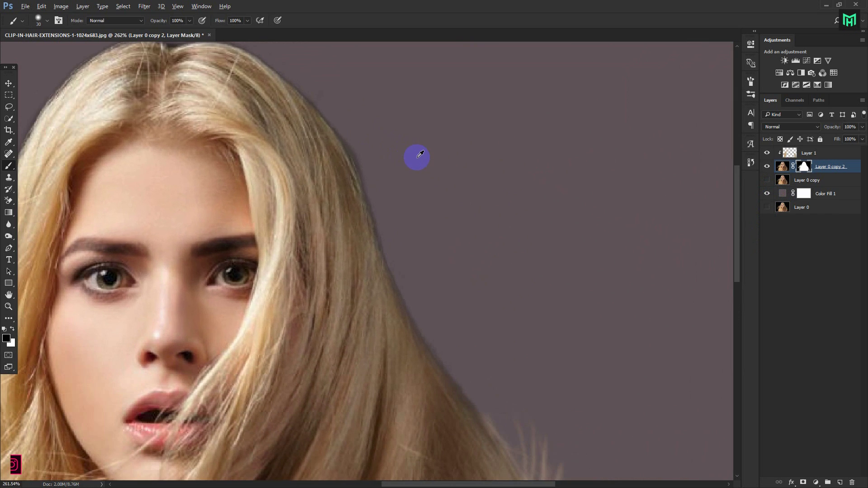
{"action": "mouse_move", "coordinate": [361, 134]}
{"action": "left_mouse_down"}
{"action": "mouse_move", "coordinate": [416, 300]}
{"action": "mouse_move", "coordinate": [465, 374]}
{"action": "mouse_move", "coordinate": [496, 402]}
{"action": "left_mouse_up"}
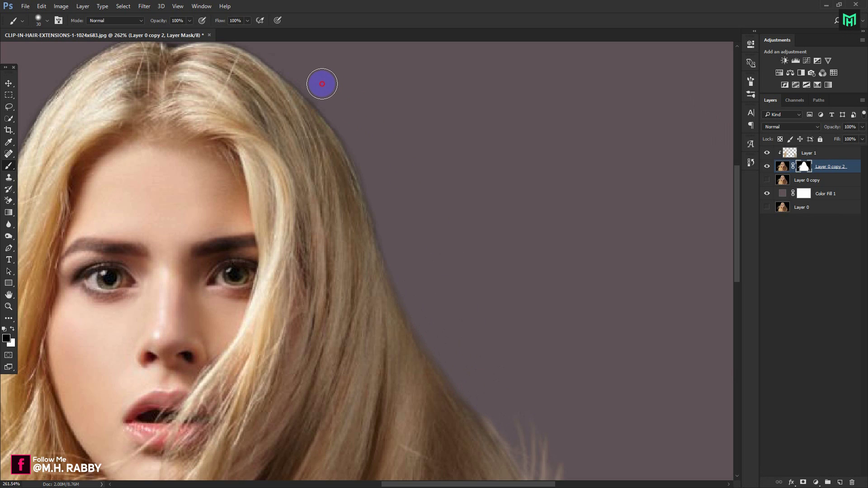
{"action": "left_click_drag", "start_coordinate": [327, 97], "coordinate": [383, 205]}
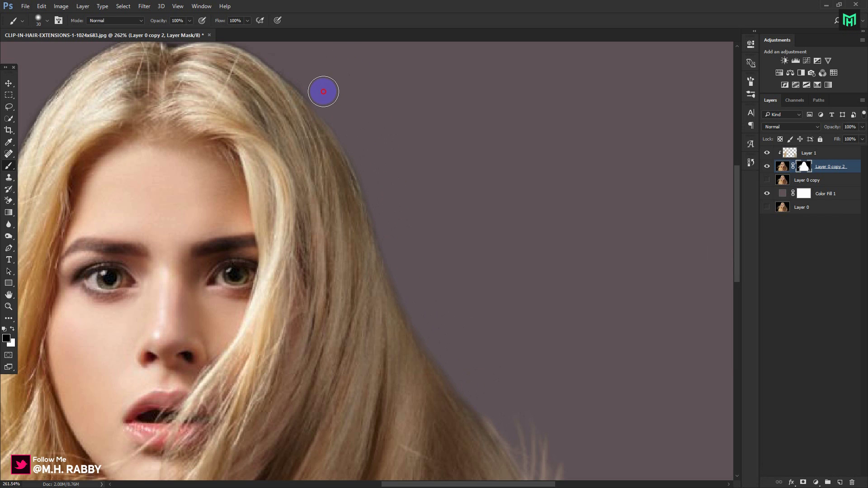
{"action": "scroll", "coordinate": [334, 93], "scroll_direction": "down", "scroll_amount": 2}
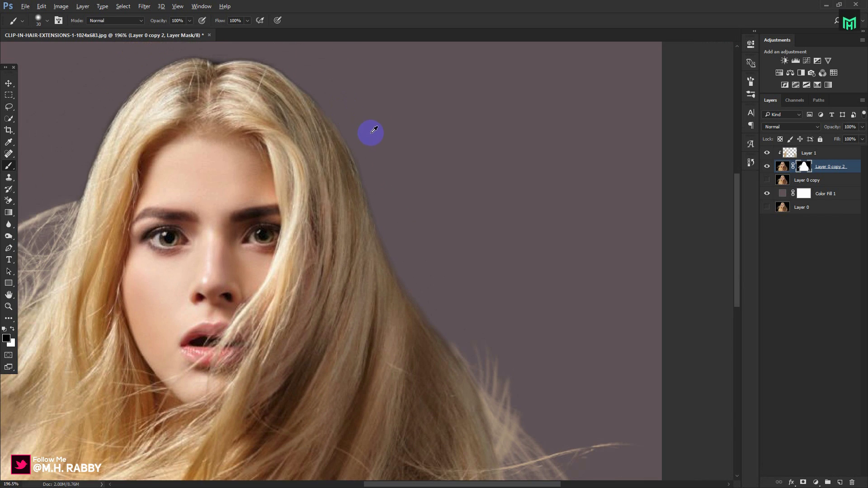
{"action": "scroll", "coordinate": [305, 116], "scroll_direction": "up", "scroll_amount": 2}
{"action": "scroll", "coordinate": [349, 119], "scroll_direction": "up", "scroll_amount": 2}
{"action": "scroll", "coordinate": [349, 136], "scroll_direction": "down", "scroll_amount": 2}
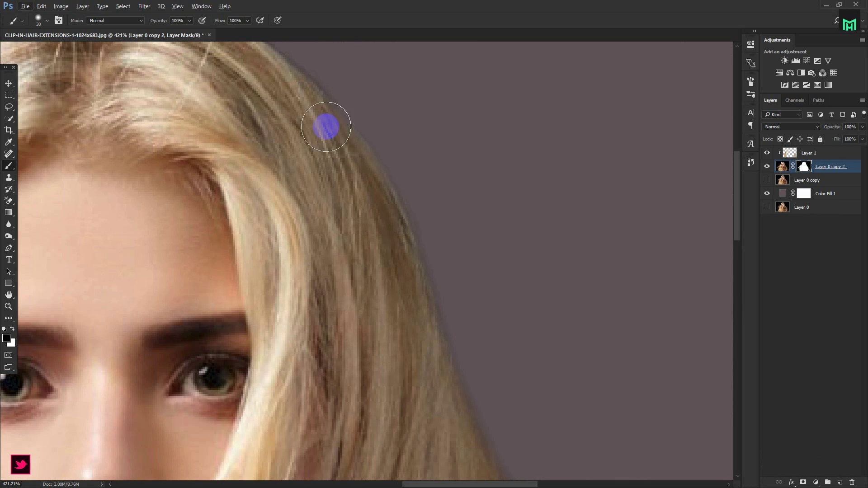
{"action": "scroll", "coordinate": [330, 156], "scroll_direction": "up", "scroll_amount": 1}
{"action": "scroll", "coordinate": [329, 183], "scroll_direction": "up", "scroll_amount": 1}
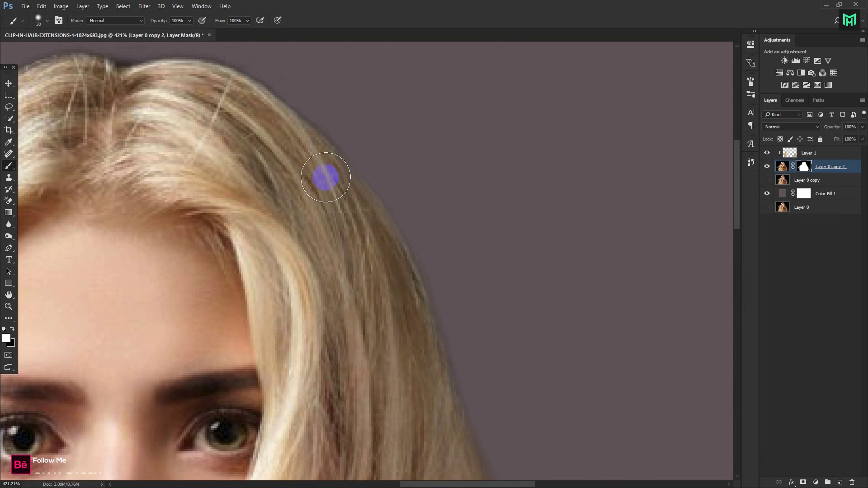
{"action": "left_click_drag", "start_coordinate": [326, 178], "coordinate": [365, 146]}
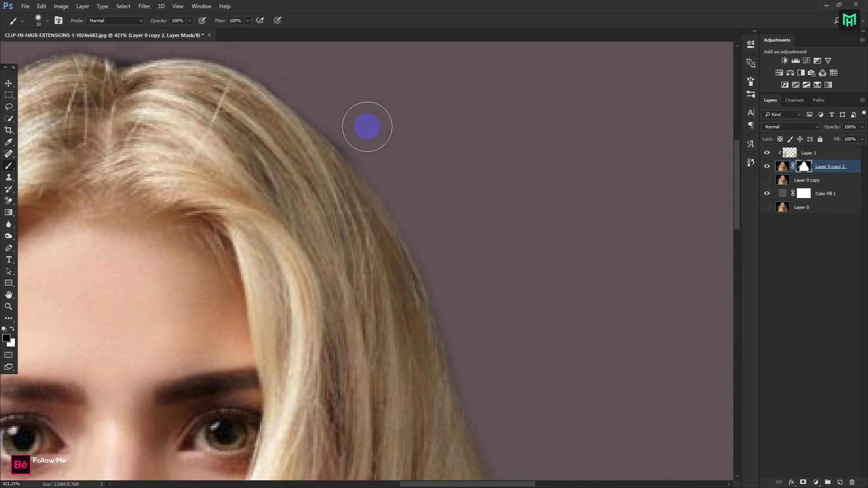
{"action": "scroll", "coordinate": [367, 129], "scroll_direction": "down", "scroll_amount": 5}
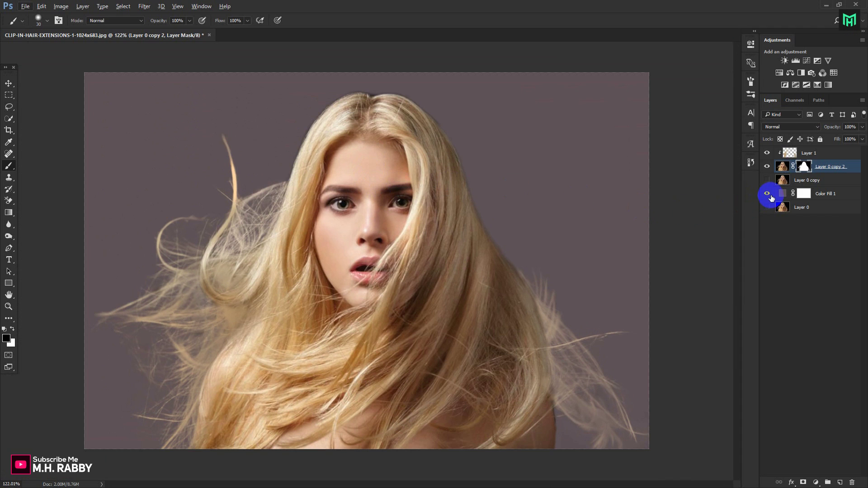
- Recolour the Color Fill 1 layer to dark olive #392a06
{"action": "double_click", "coordinate": [781, 195]}
{"action": "left_click_drag", "start_coordinate": [353, 109], "coordinate": [322, 78]}
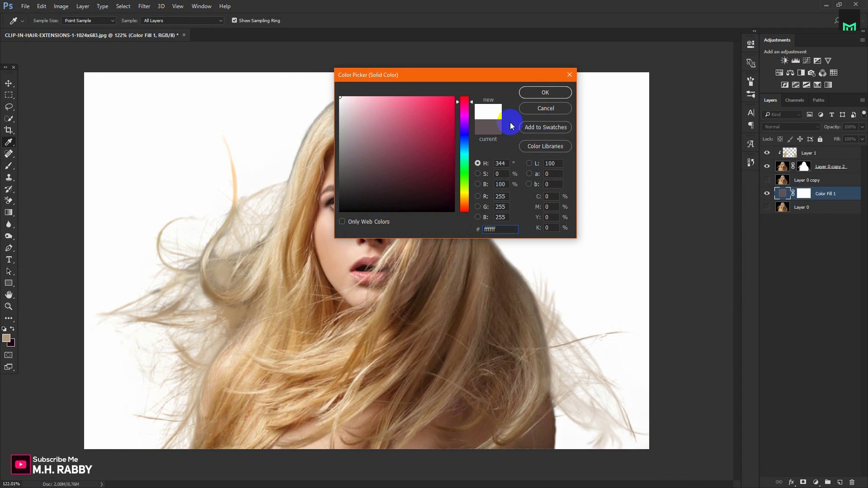
{"action": "left_click_drag", "start_coordinate": [359, 120], "coordinate": [413, 178]}
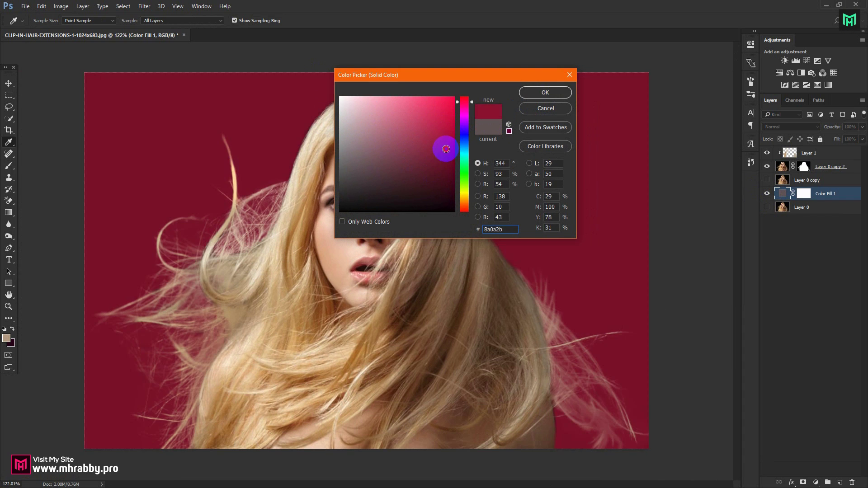
{"action": "mouse_move", "coordinate": [414, 178]}
{"action": "left_mouse_down"}
{"action": "mouse_move", "coordinate": [453, 178]}
{"action": "mouse_move", "coordinate": [459, 193]}
{"action": "mouse_move", "coordinate": [403, 199]}
{"action": "mouse_move", "coordinate": [409, 169]}
{"action": "mouse_move", "coordinate": [429, 202]}
{"action": "mouse_move", "coordinate": [418, 186]}
{"action": "mouse_move", "coordinate": [440, 167]}
{"action": "mouse_move", "coordinate": [441, 186]}
{"action": "left_mouse_up"}
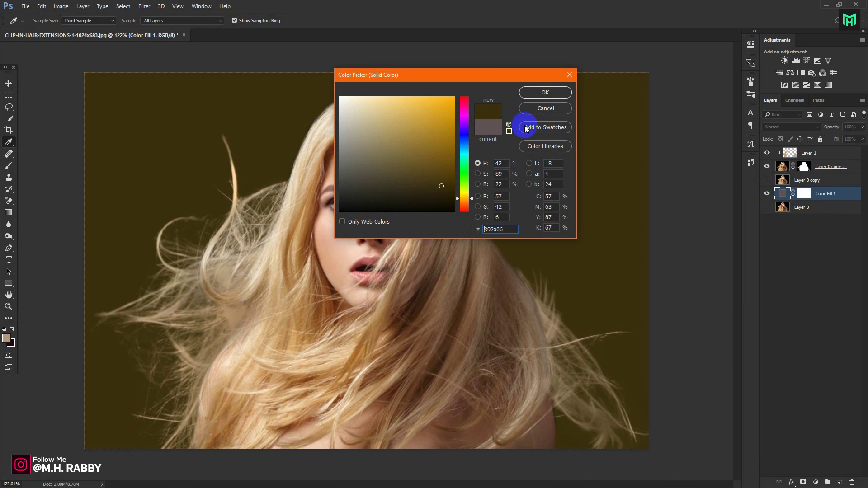
{"action": "left_click", "coordinate": [545, 93]}
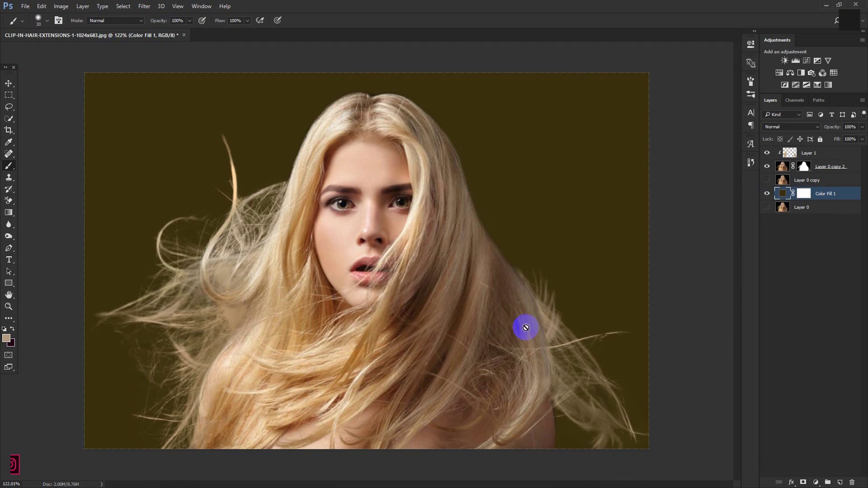
- Group Layer 0 copy 2 and Layer 1 into Group 1
{"action": "left_click", "coordinate": [371, 295], "text": "alt"}
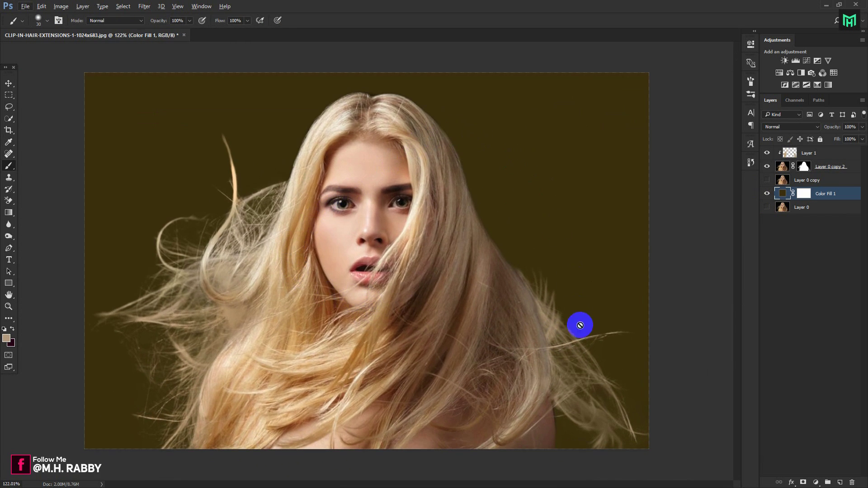
{"action": "left_click", "coordinate": [853, 171]}
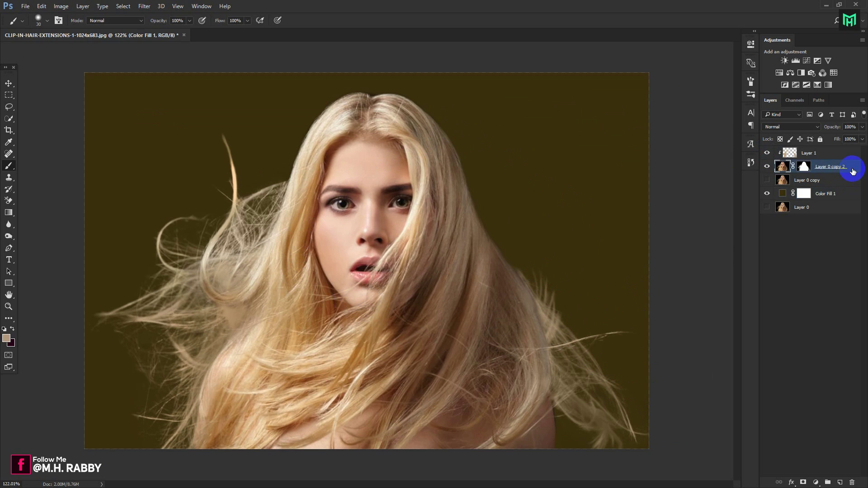
{"action": "left_click", "coordinate": [828, 156]}
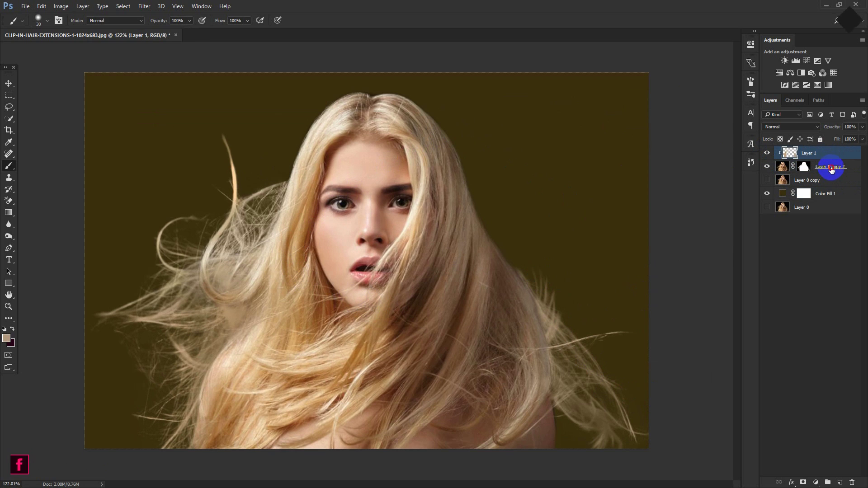
{"action": "left_click", "coordinate": [831, 170], "text": "ctrl"}
{"action": "left_click_drag", "start_coordinate": [833, 171], "coordinate": [829, 482]}
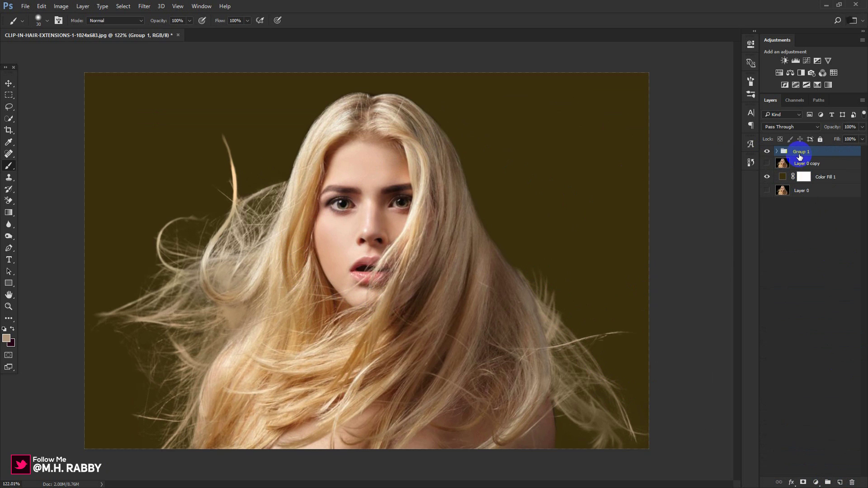
- Nudge Group 1 slightly to the right with the Move tool
{"action": "left_click", "coordinate": [9, 83]}
{"action": "mouse_move", "coordinate": [277, 170]}
{"action": "left_mouse_down"}
{"action": "mouse_move", "coordinate": [403, 138]}
{"action": "mouse_move", "coordinate": [283, 184]}
{"action": "left_mouse_up"}
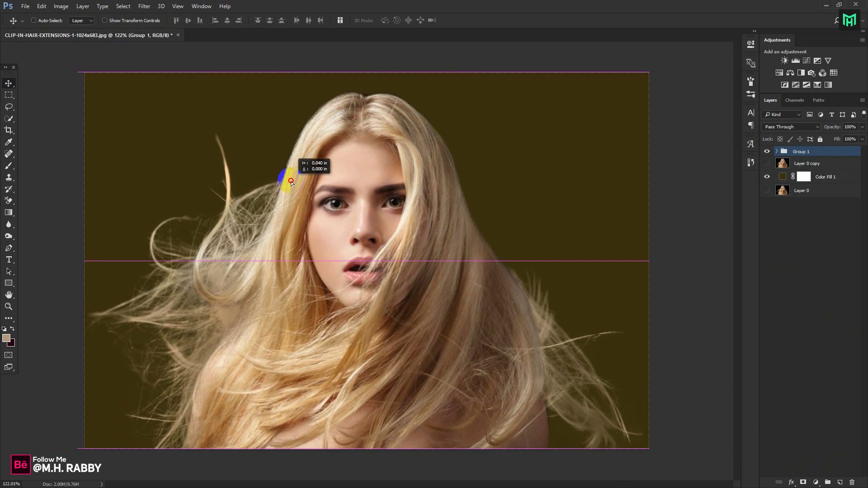
{"action": "left_click_drag", "start_coordinate": [283, 184], "coordinate": [297, 183]}
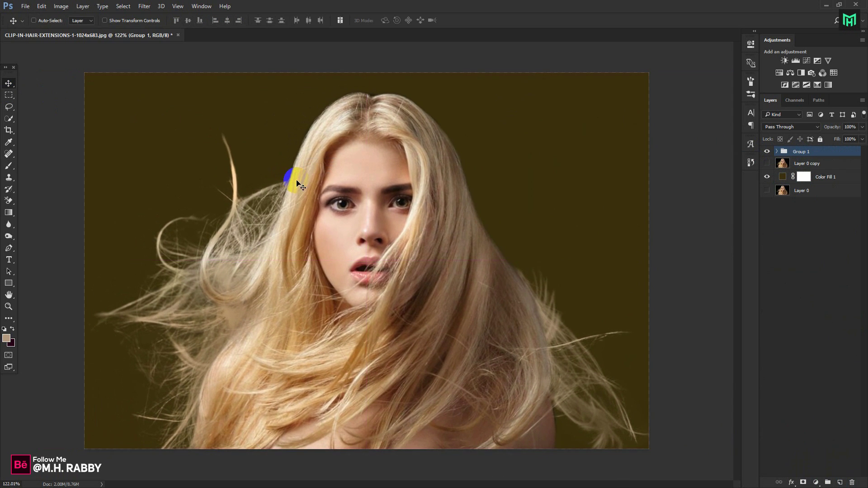
- Expand Group 1, shift Layer 1's painted content, and make Layer 0 copy 2 visible again
{"action": "left_click", "coordinate": [778, 152]}
{"action": "left_click", "coordinate": [804, 165]}
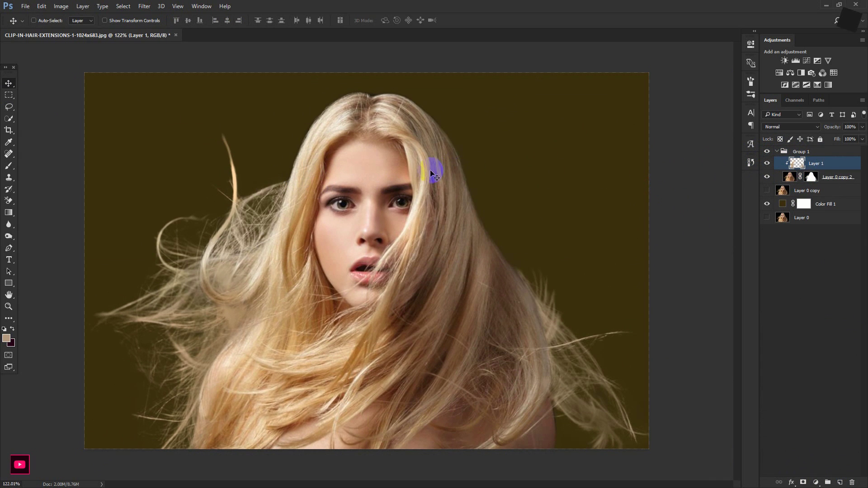
{"action": "mouse_move", "coordinate": [436, 174]}
{"action": "left_mouse_down"}
{"action": "mouse_move", "coordinate": [455, 150]}
{"action": "mouse_move", "coordinate": [461, 170]}
{"action": "left_mouse_up"}
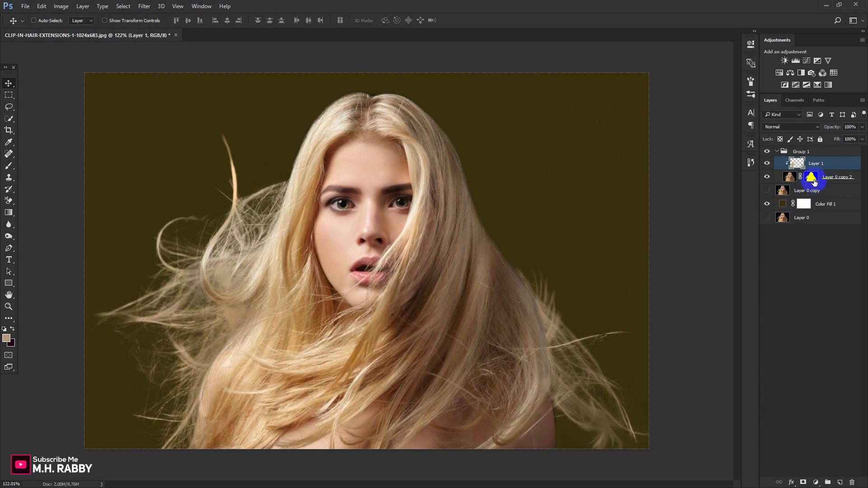
{"action": "left_click", "coordinate": [768, 177]}
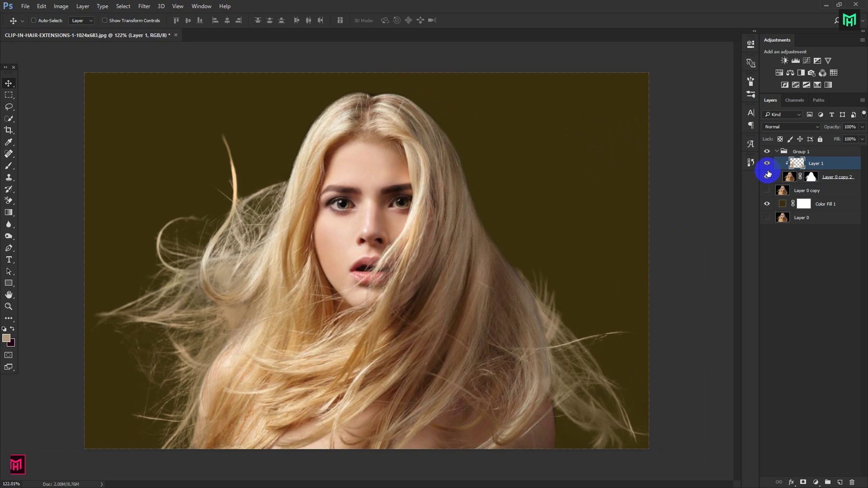